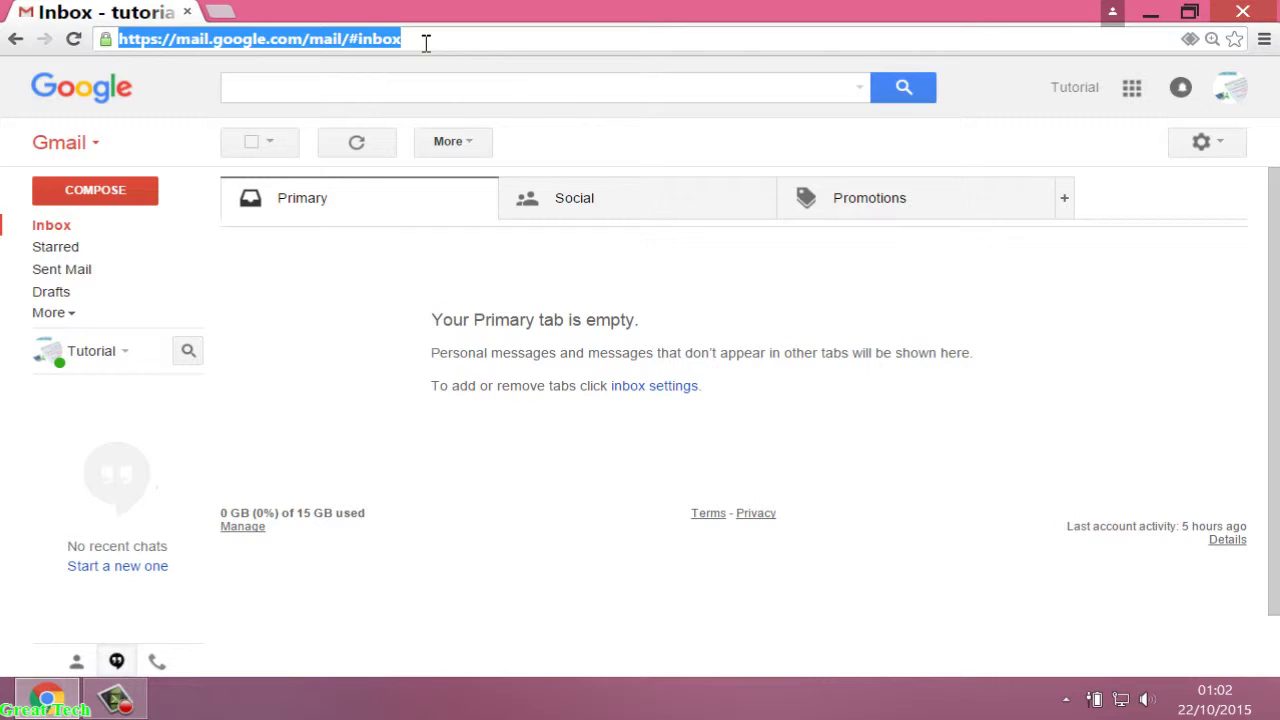
# Open a new blank browser tab next to the Gmail inbox tab.
pyautogui.click(222, 12)
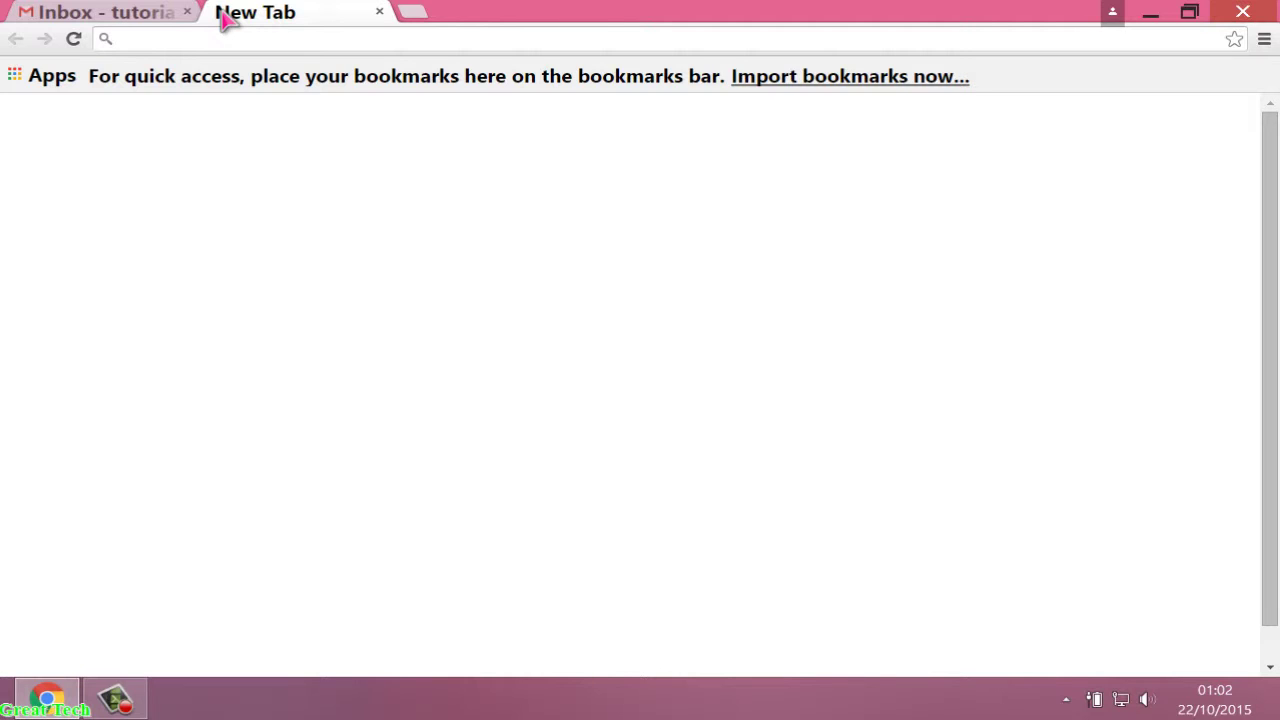
# Load drive.google.com in the new tab to reach the empty My Drive page.
pyautogui.write('drive.google.com')
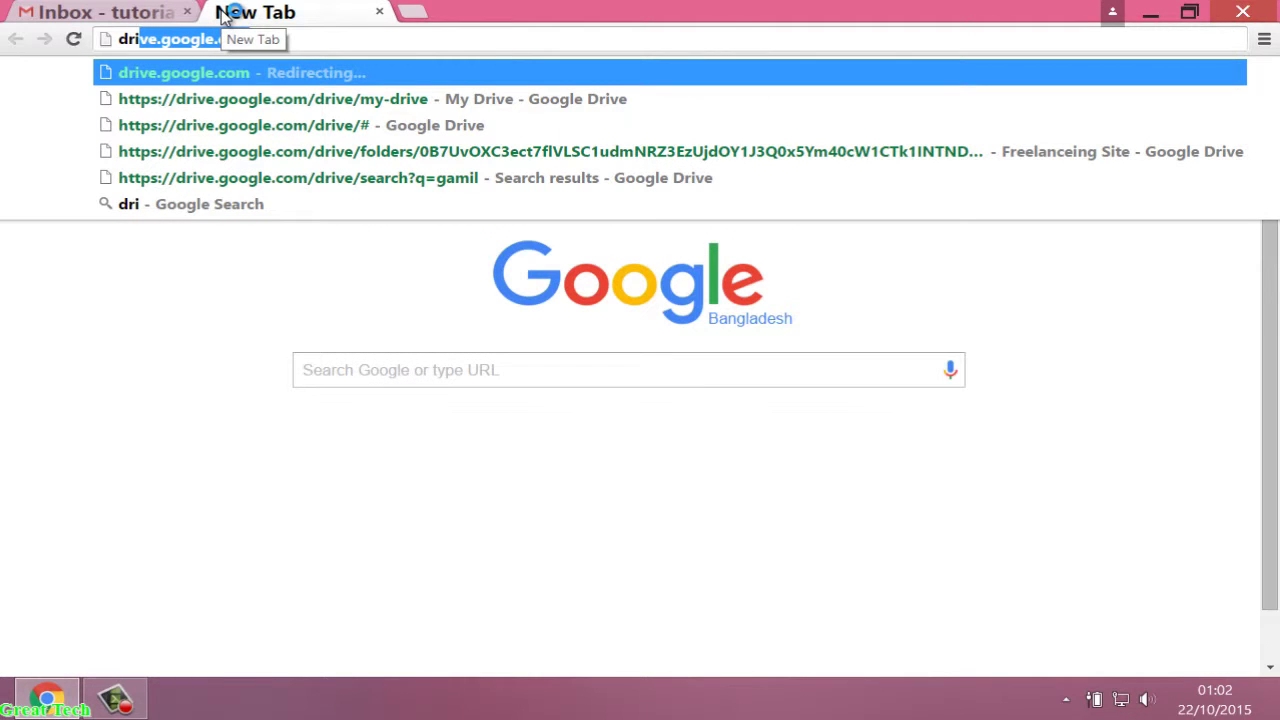
pyautogui.press('Right')
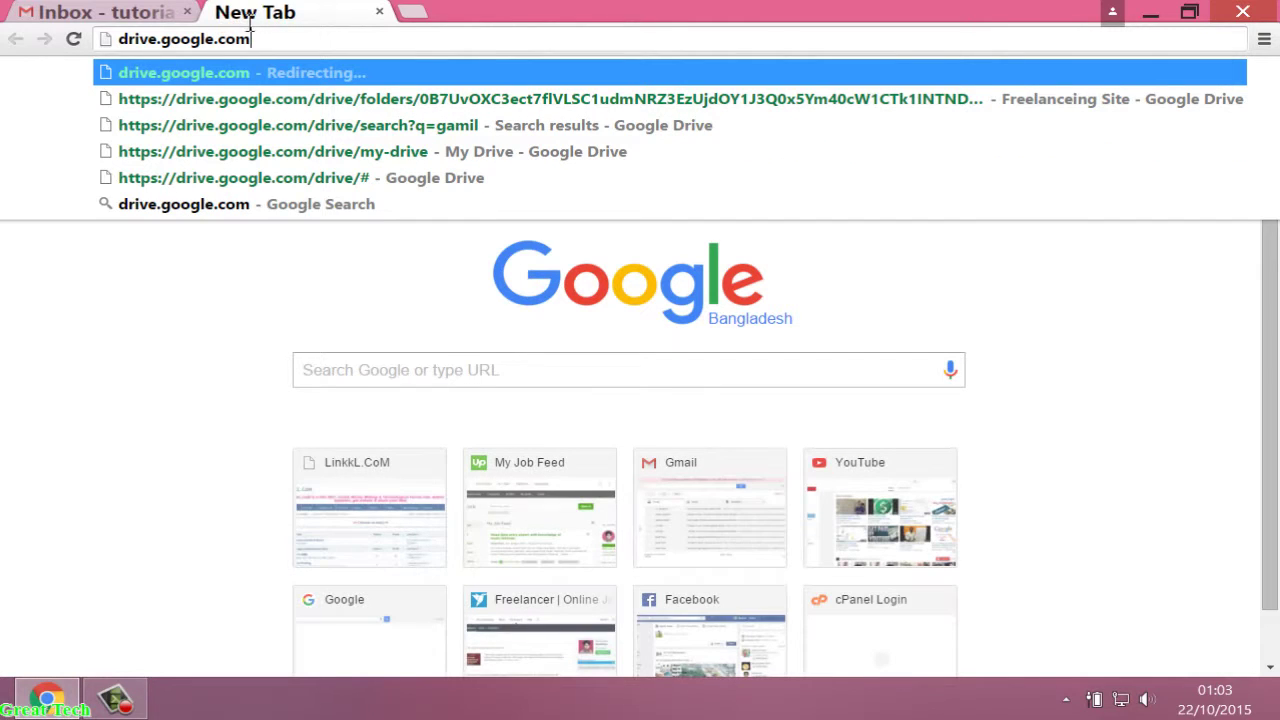
pyautogui.press('Return')
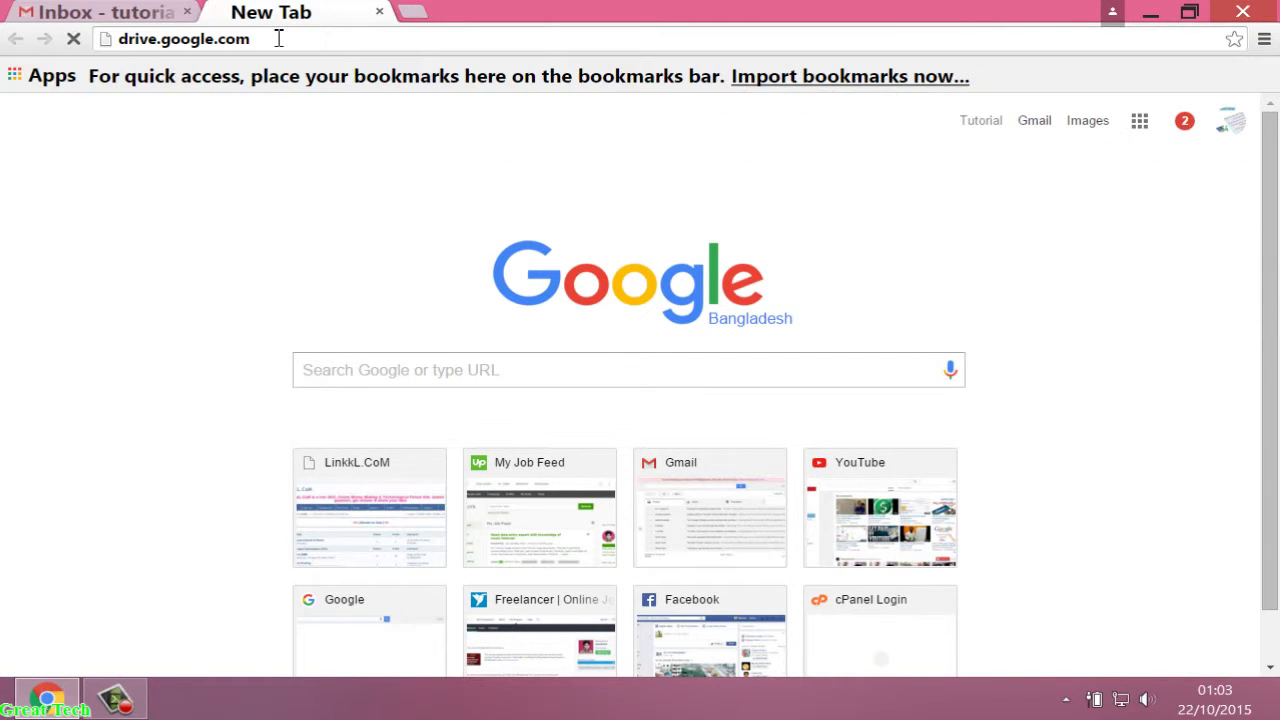
pyautogui.click(318, 226)
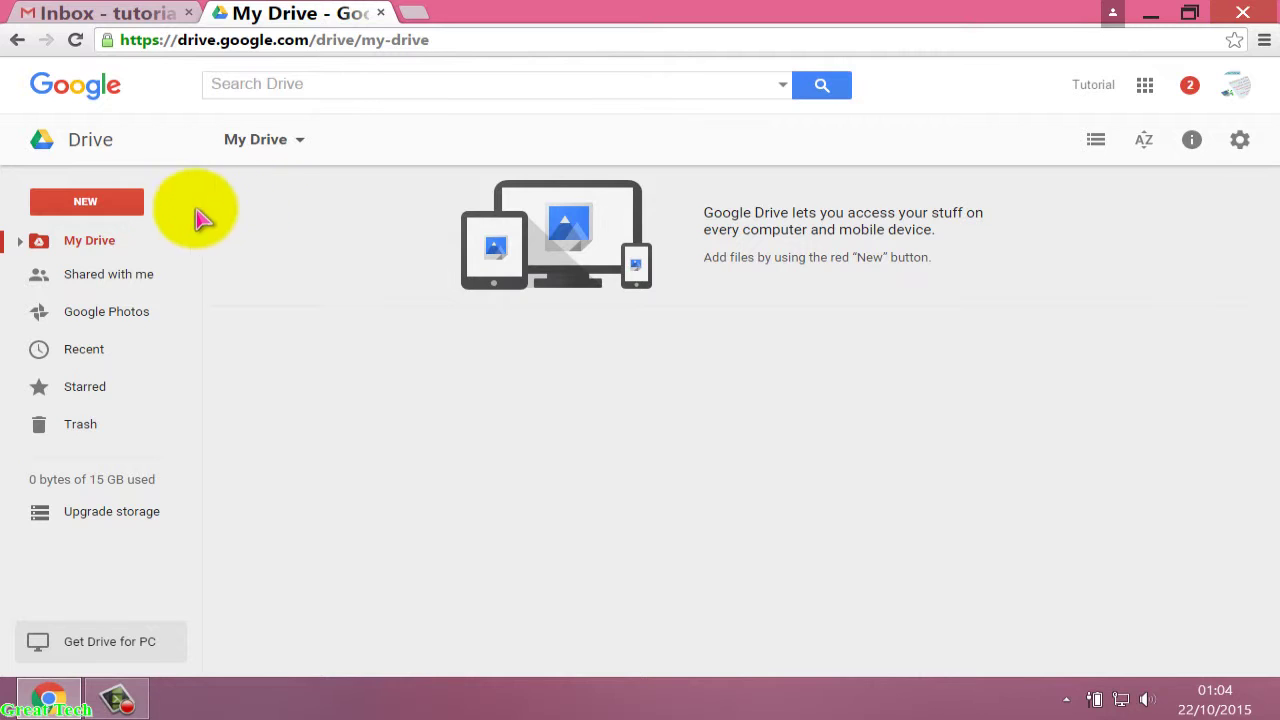
# Create a blank Google Sheets spreadsheet from Drive's NEW menu.
pyautogui.click(87, 205)
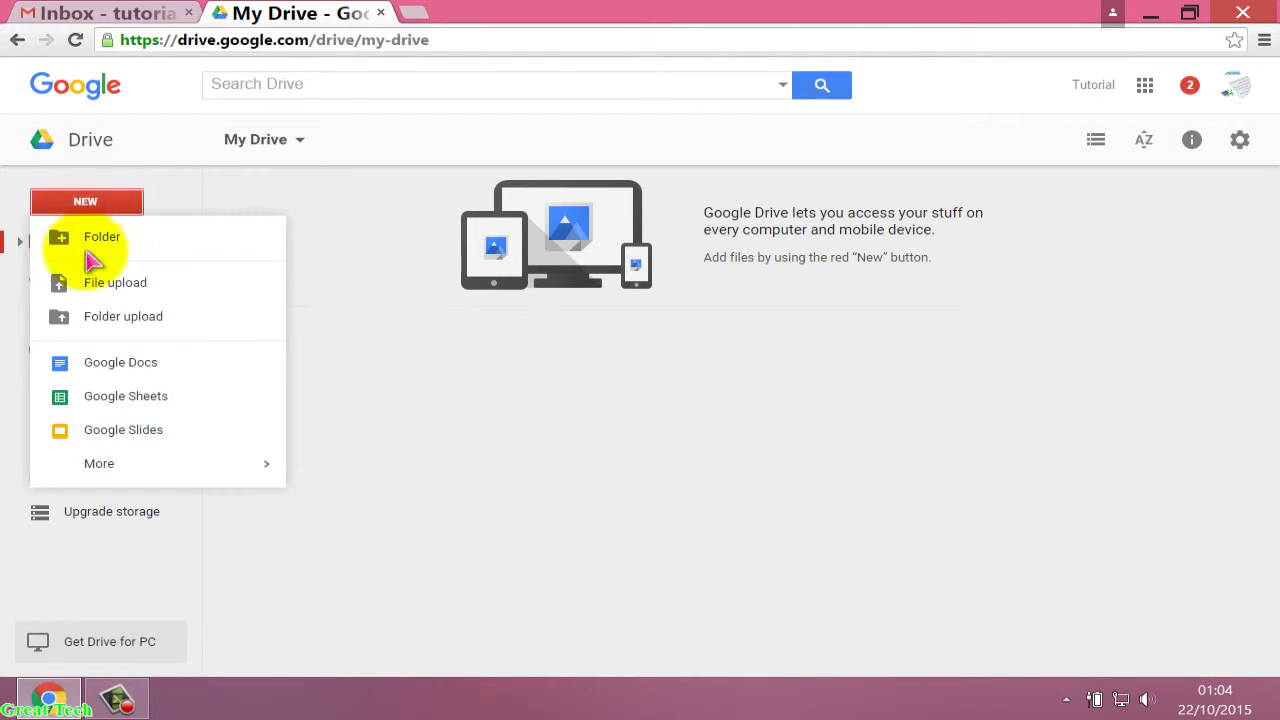
pyautogui.click(127, 398)
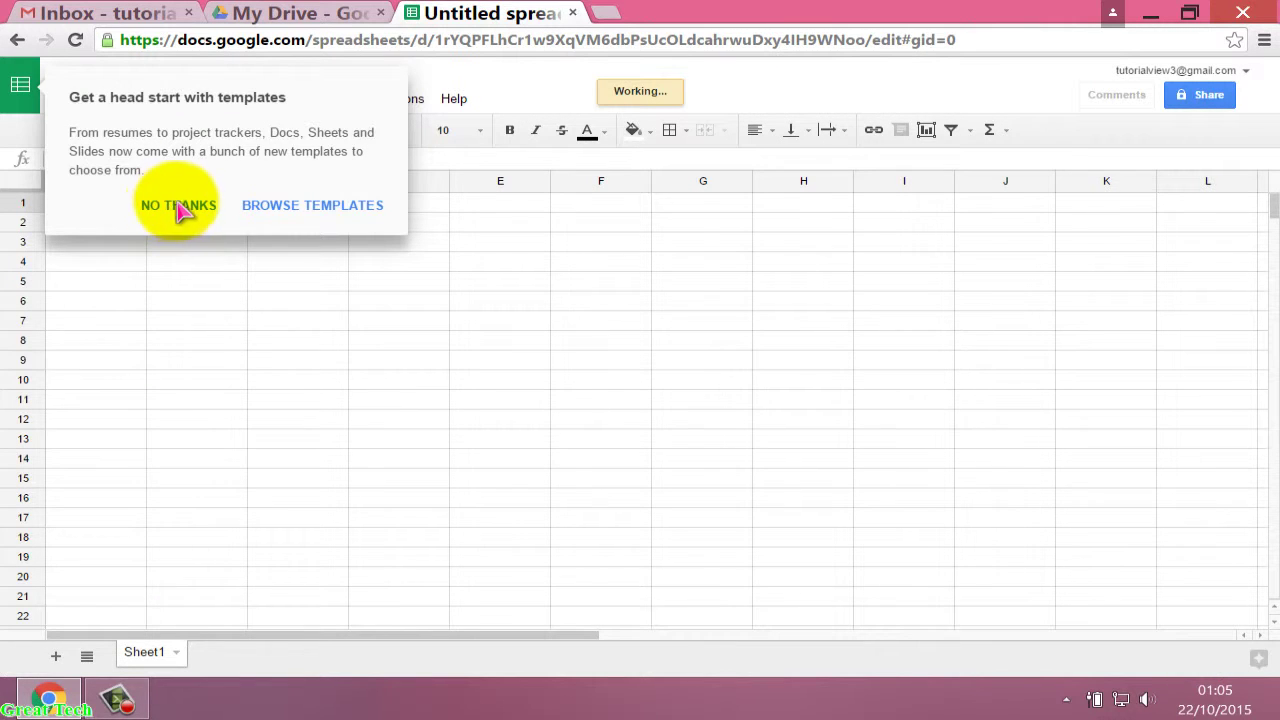
# Decline the templates prompt and title the spreadsheet 'Bulk Email'.
pyautogui.click(176, 213)
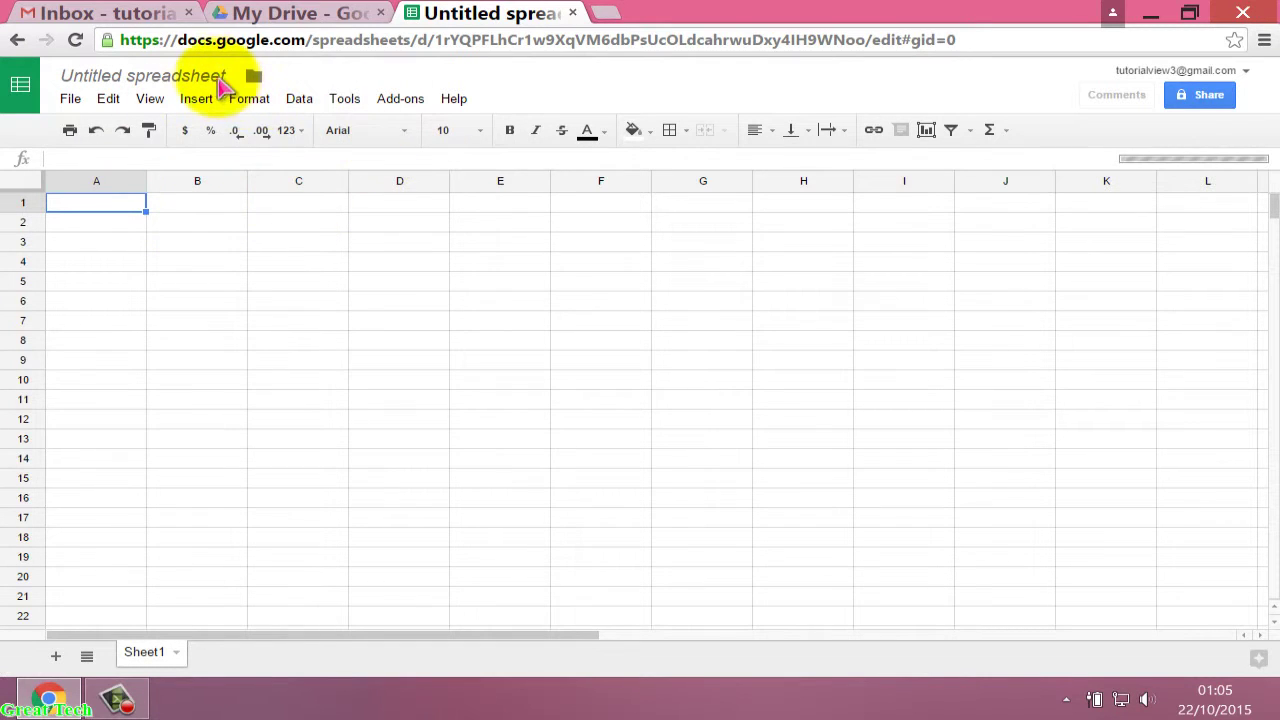
pyautogui.press('Right')
pyautogui.press('Left')
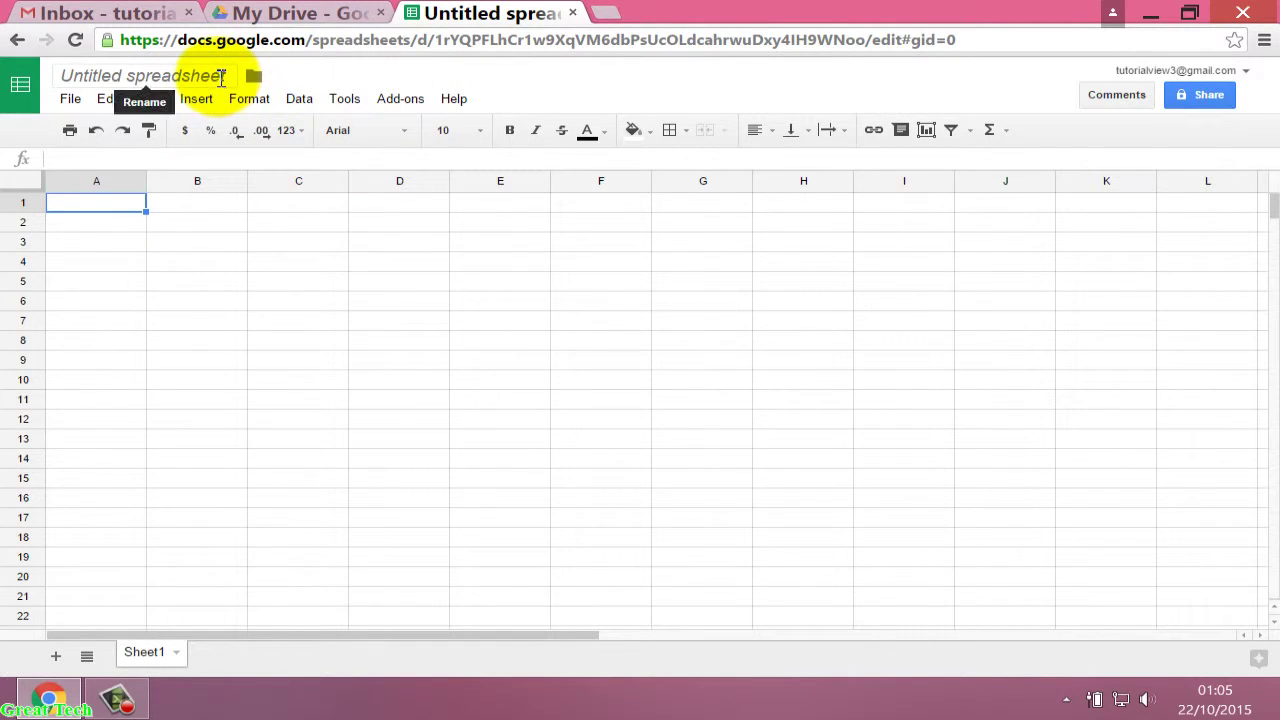
pyautogui.click(231, 76)
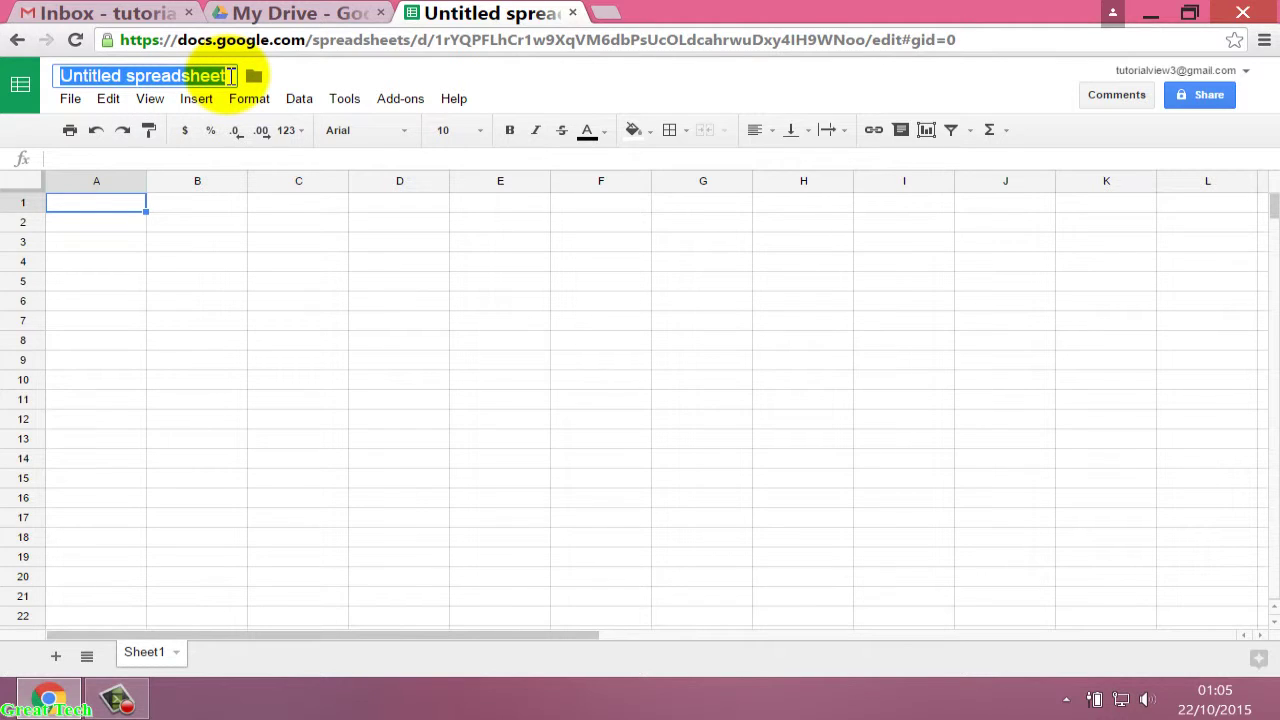
pyautogui.write('B')
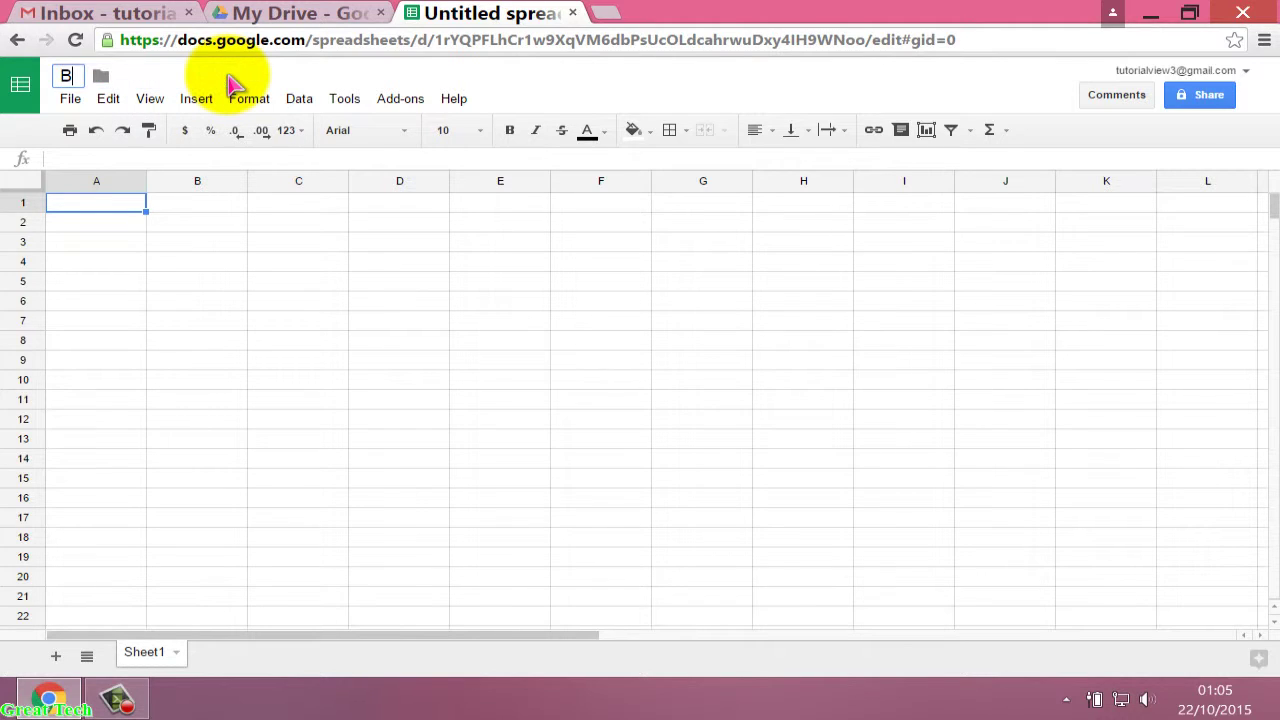
pyautogui.write('ulk Email')
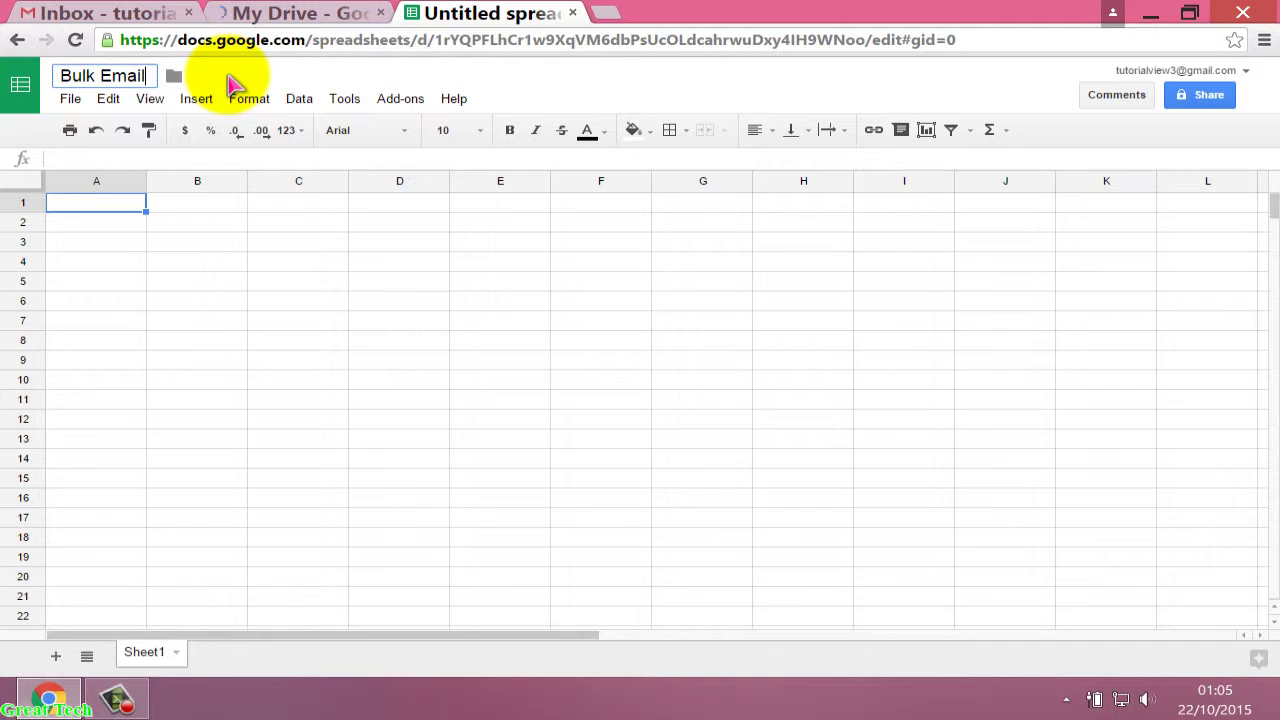
pyautogui.press('Return')
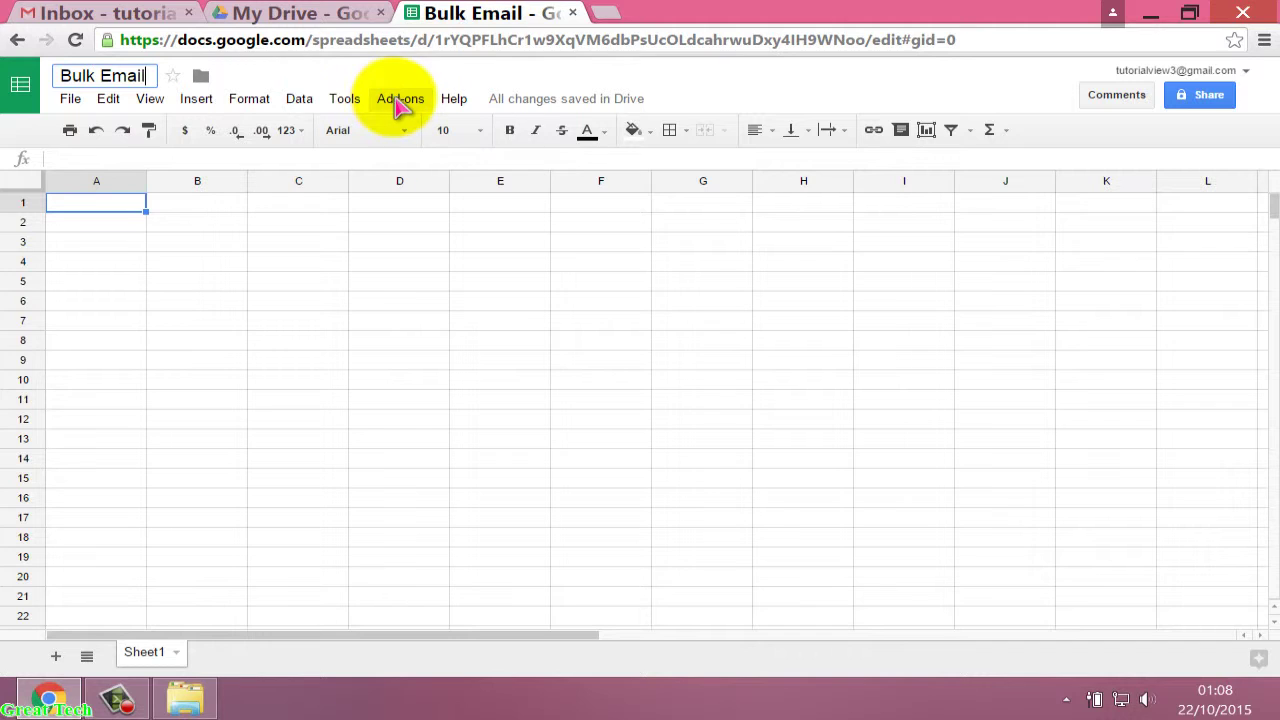
# Find Yet Another Mail Merge in the add-on store, install it free, and allow its permissions.
pyautogui.click(400, 104)
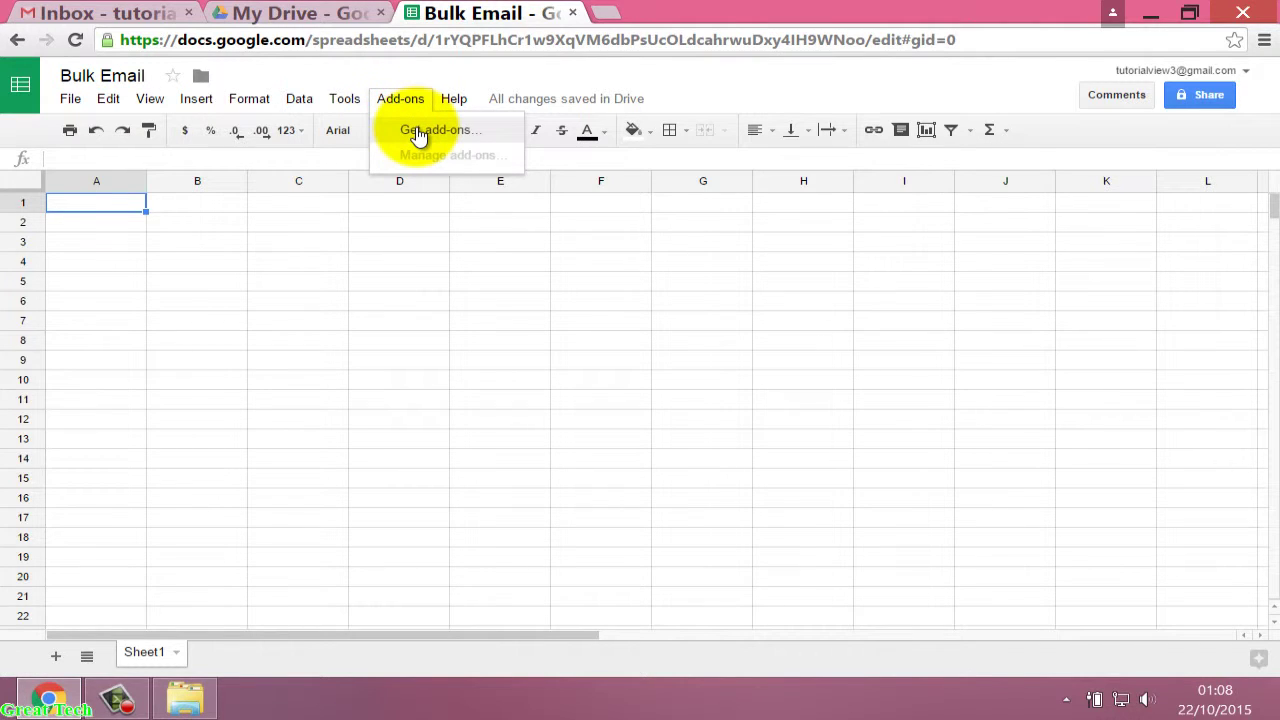
pyautogui.click(419, 131)
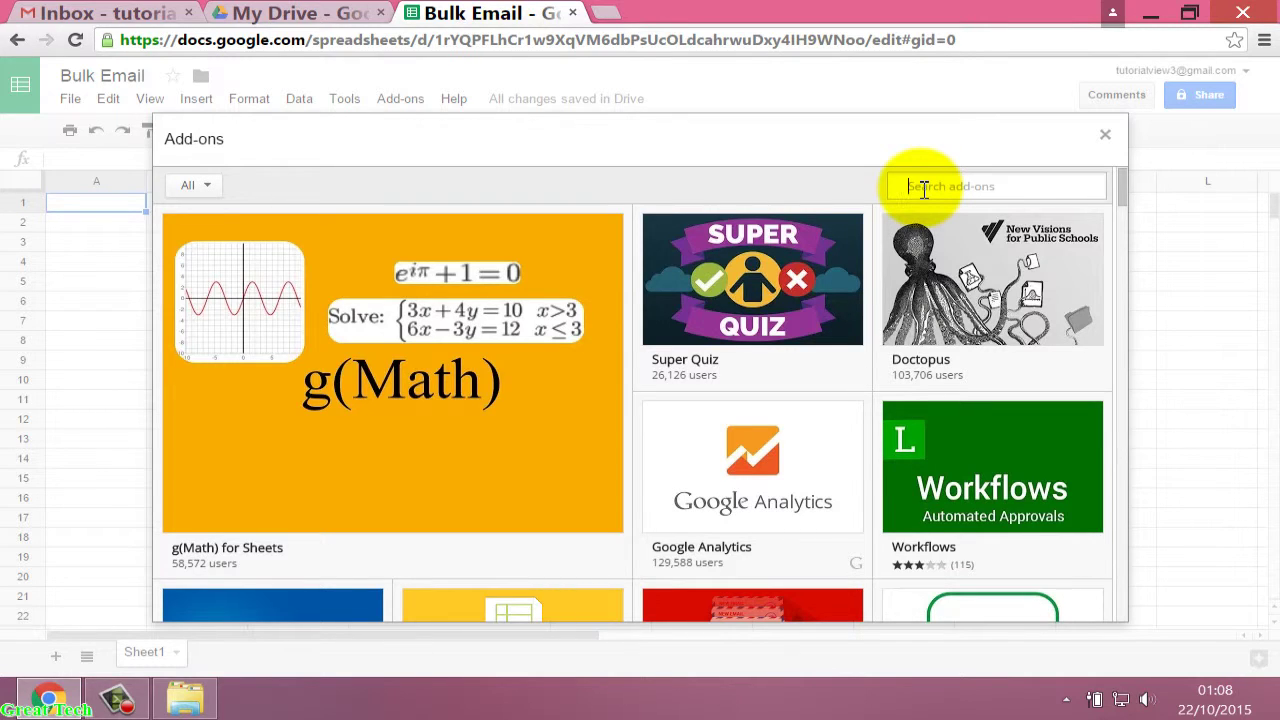
pyautogui.write('yet another mail marge')
pyautogui.press('Return')
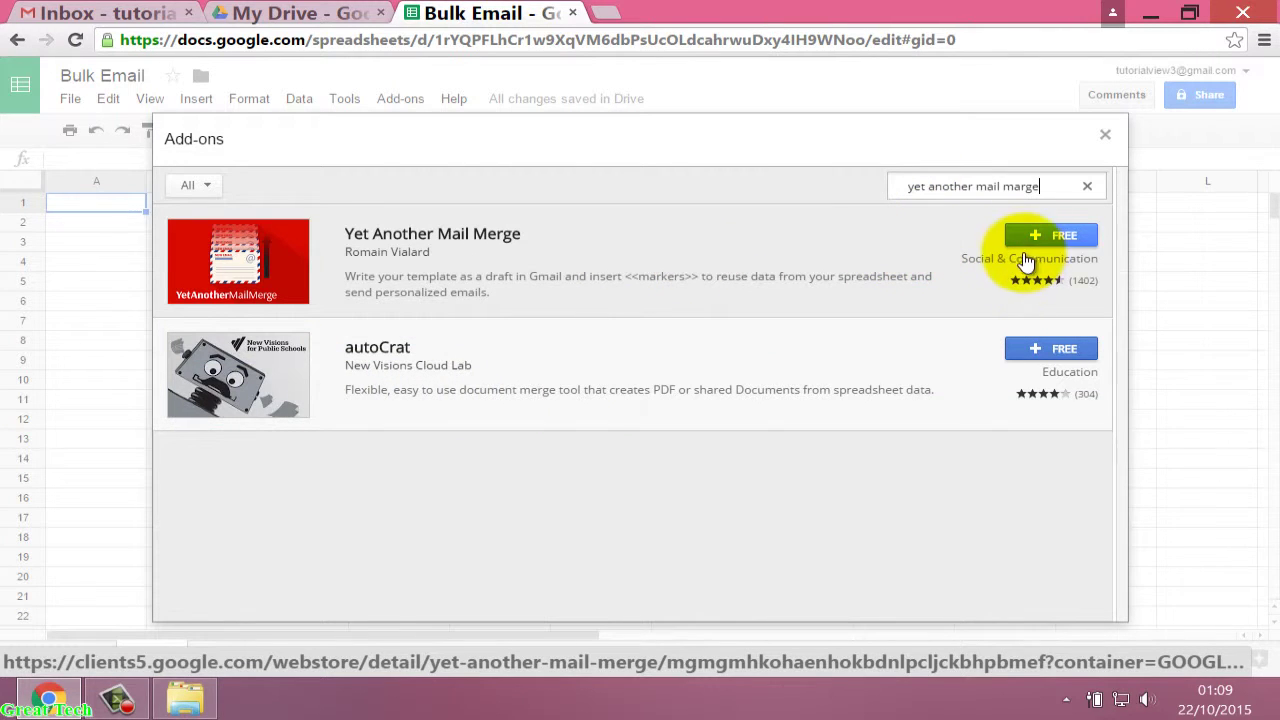
pyautogui.click(1058, 242)
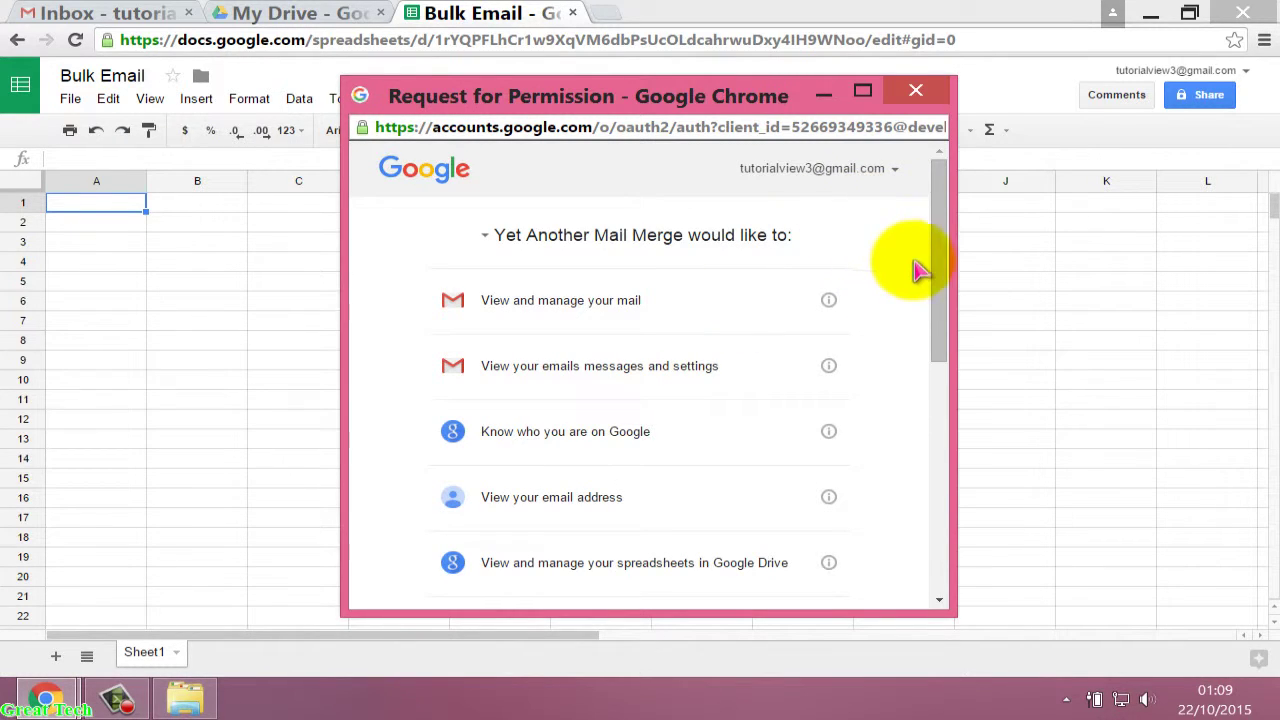
pyautogui.moveTo(940, 335); pyautogui.dragTo(950, 535)
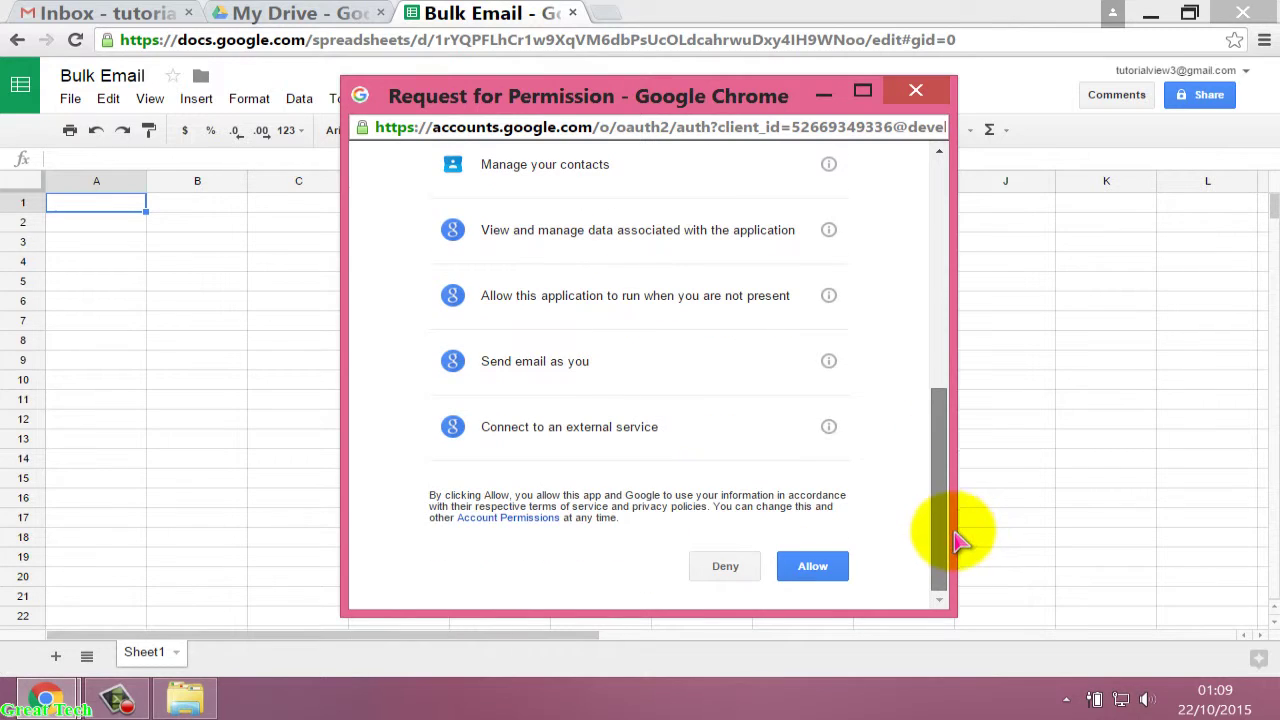
pyautogui.click(820, 568)
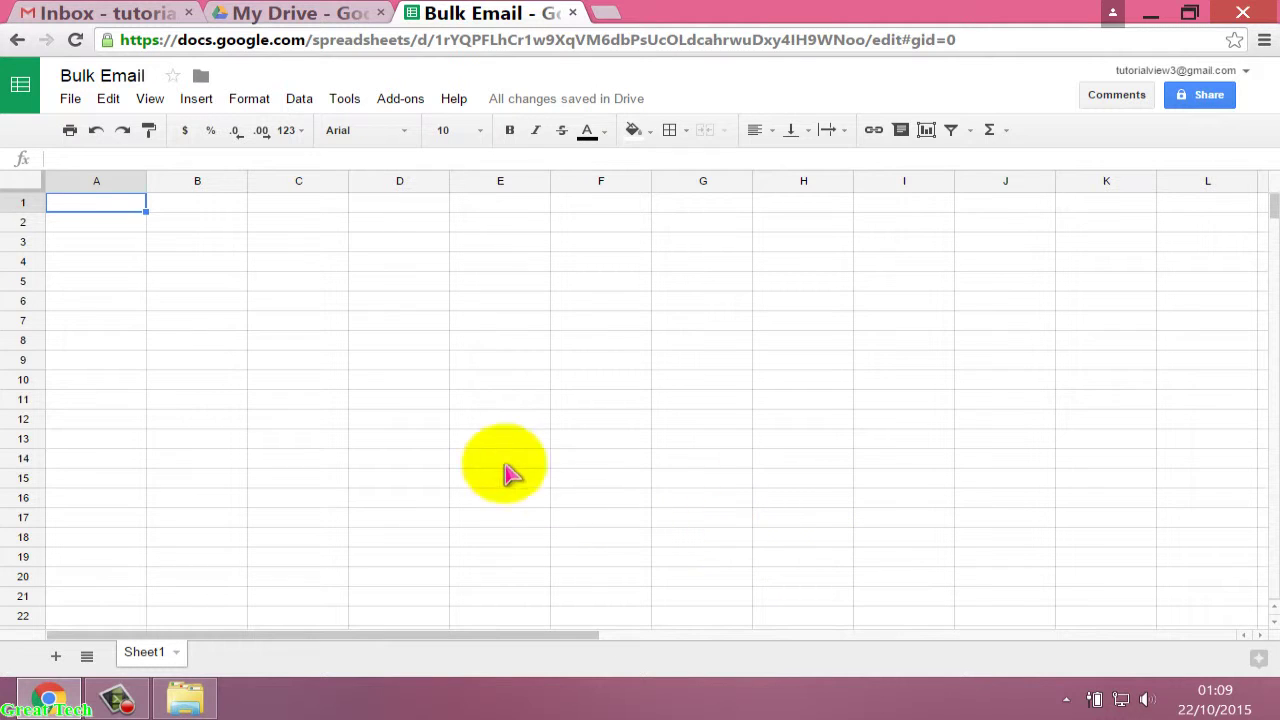
# Launch Yet Another Mail Merge's Start Mail Merge from the Add-ons menu.
pyautogui.click(401, 104)
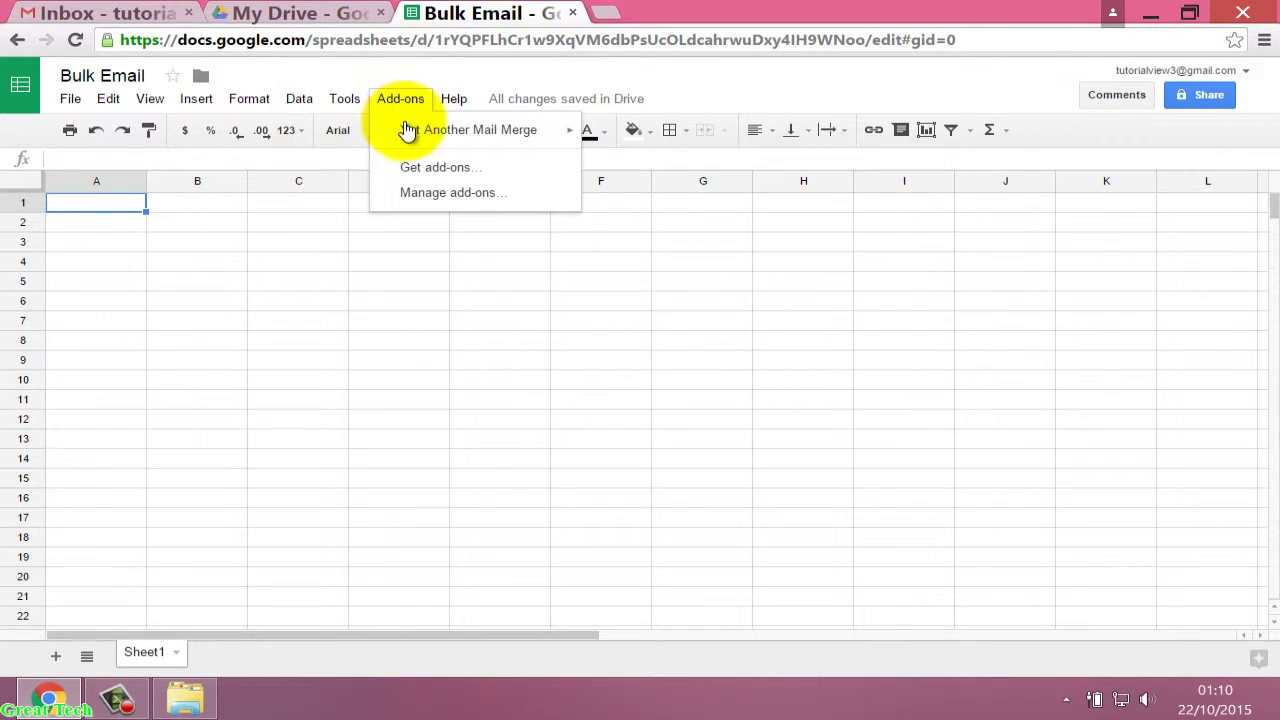
pyautogui.moveTo(409, 129)
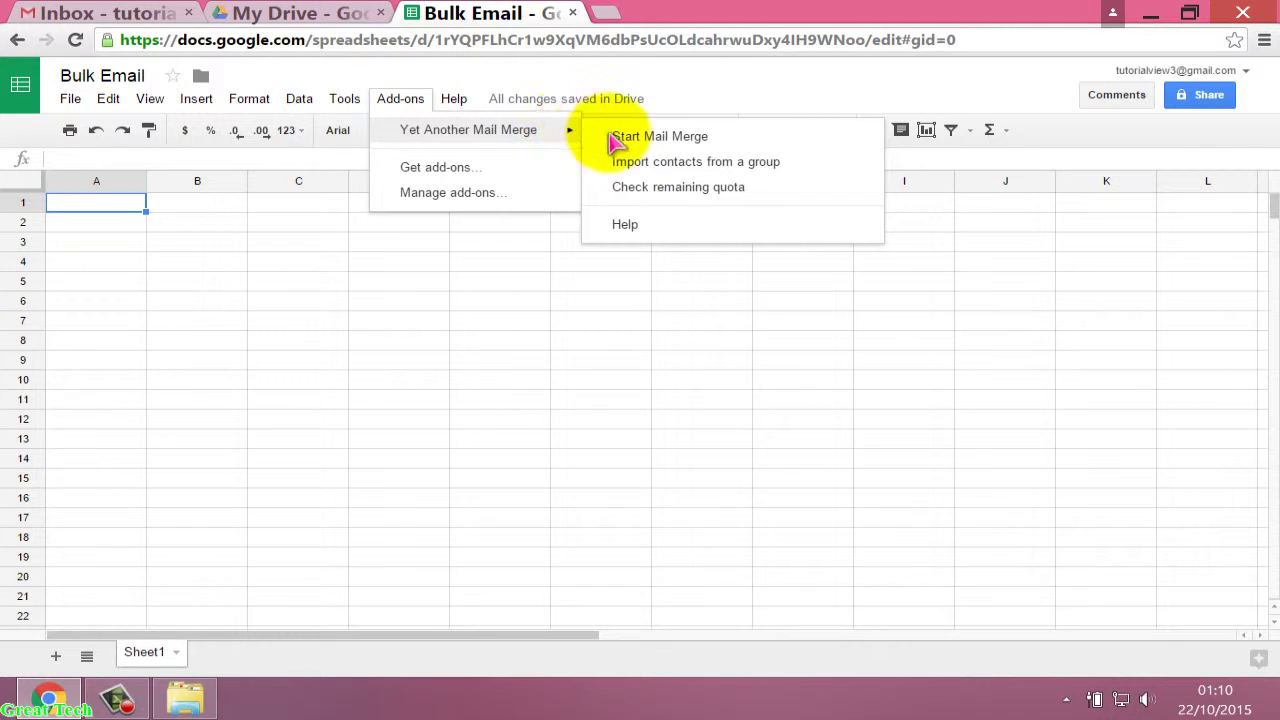
pyautogui.moveTo(566, 134)
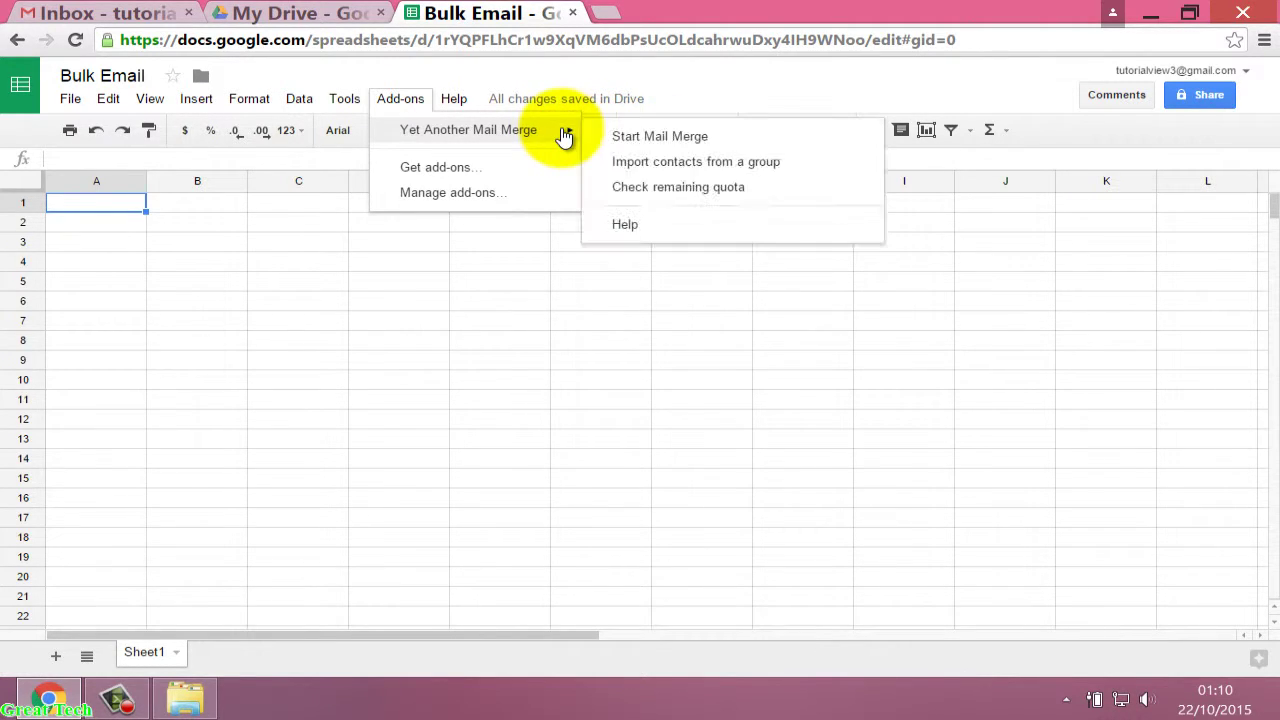
pyautogui.click(660, 137)
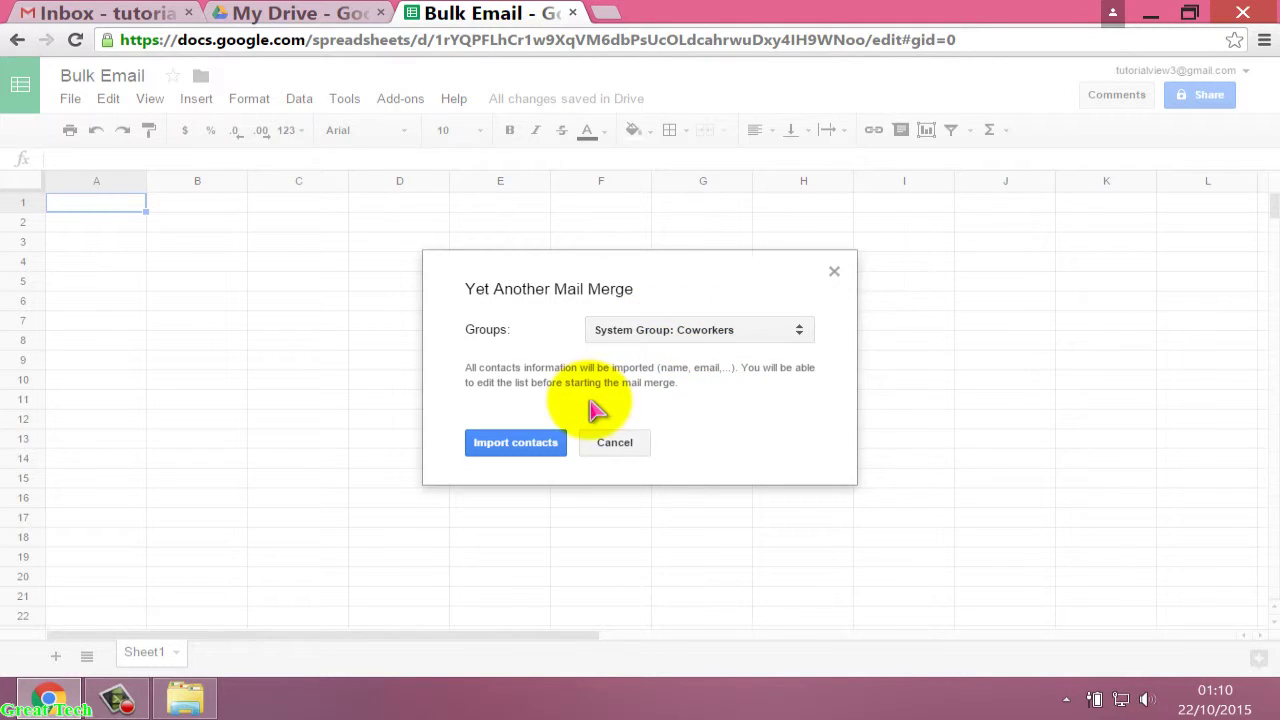
# Import the System Group: Coworkers contacts and dismiss the 0-contacts confirmation.
pyautogui.click(527, 453)
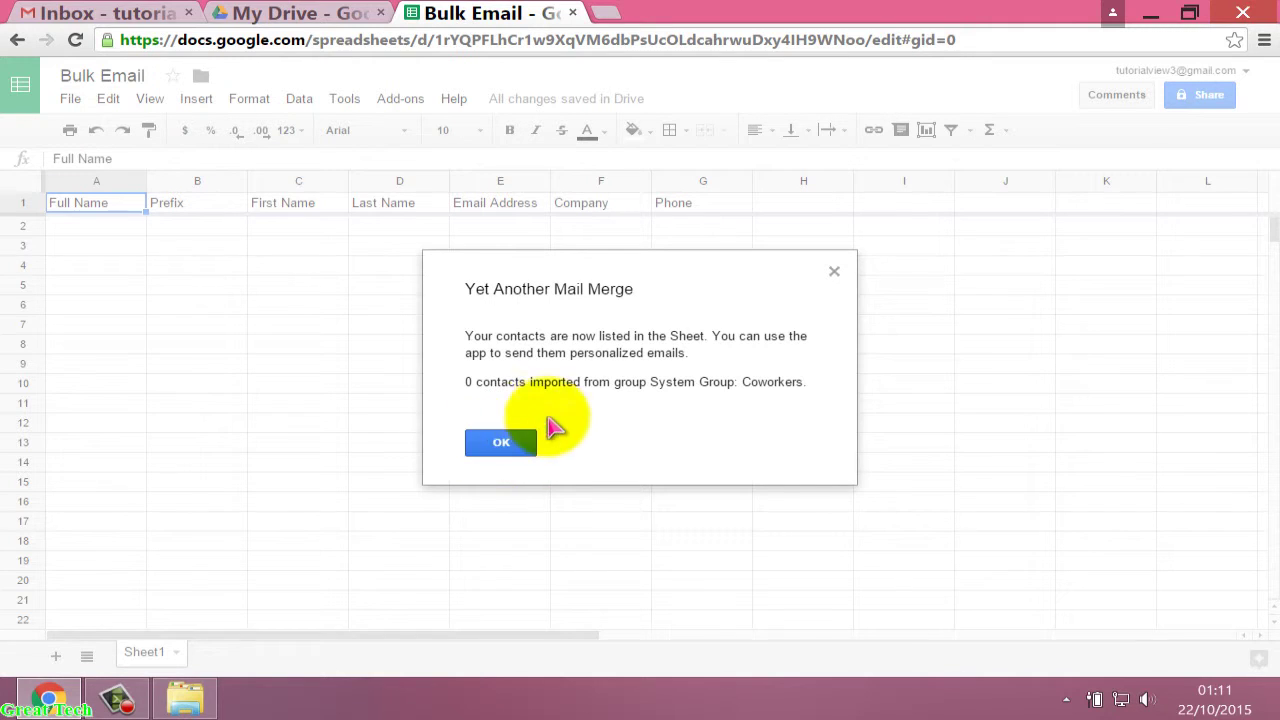
pyautogui.click(500, 442)
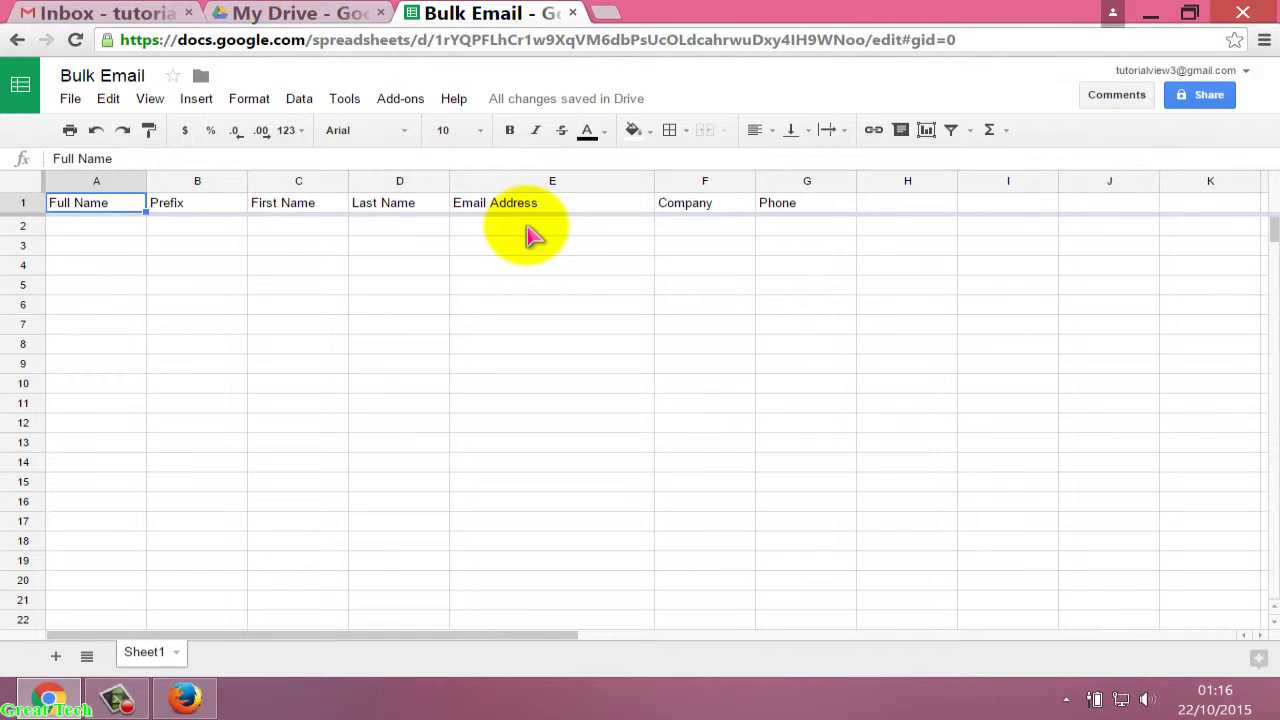
# Enter the first contact's Gmail address in E2 and their first name in C2.
pyautogui.click(521, 237)
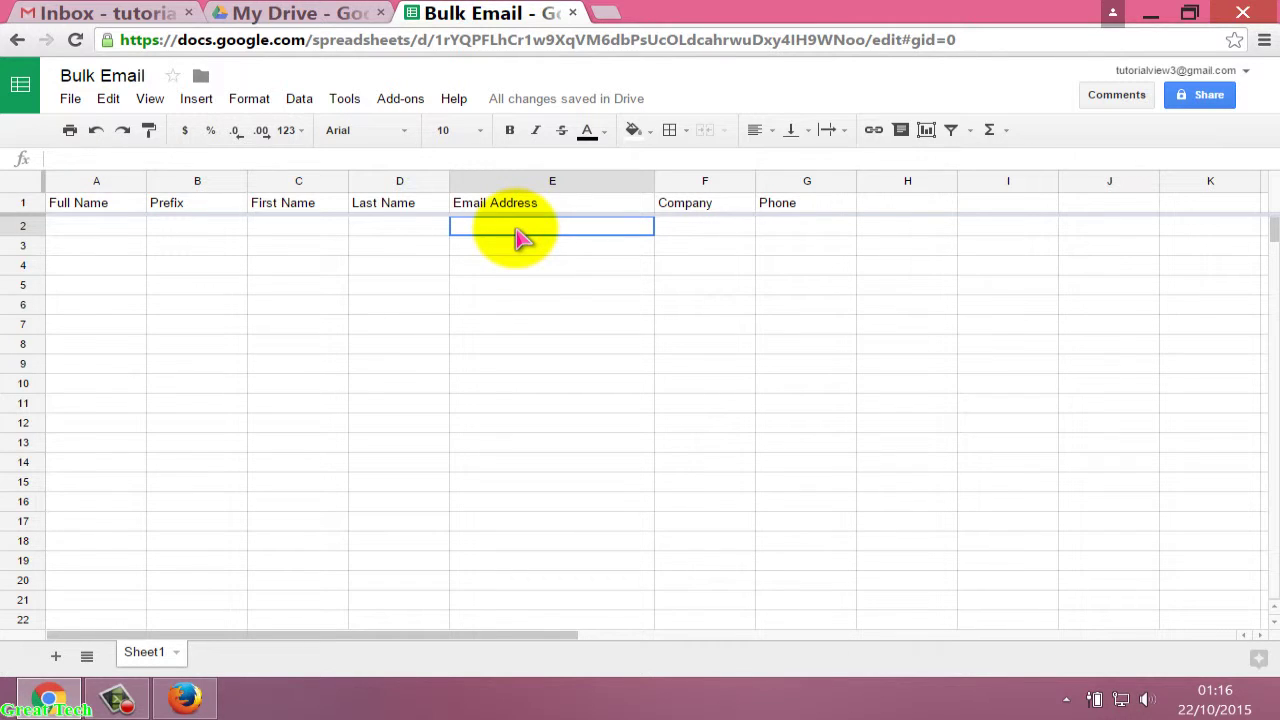
pyautogui.doubleClick(518, 230)
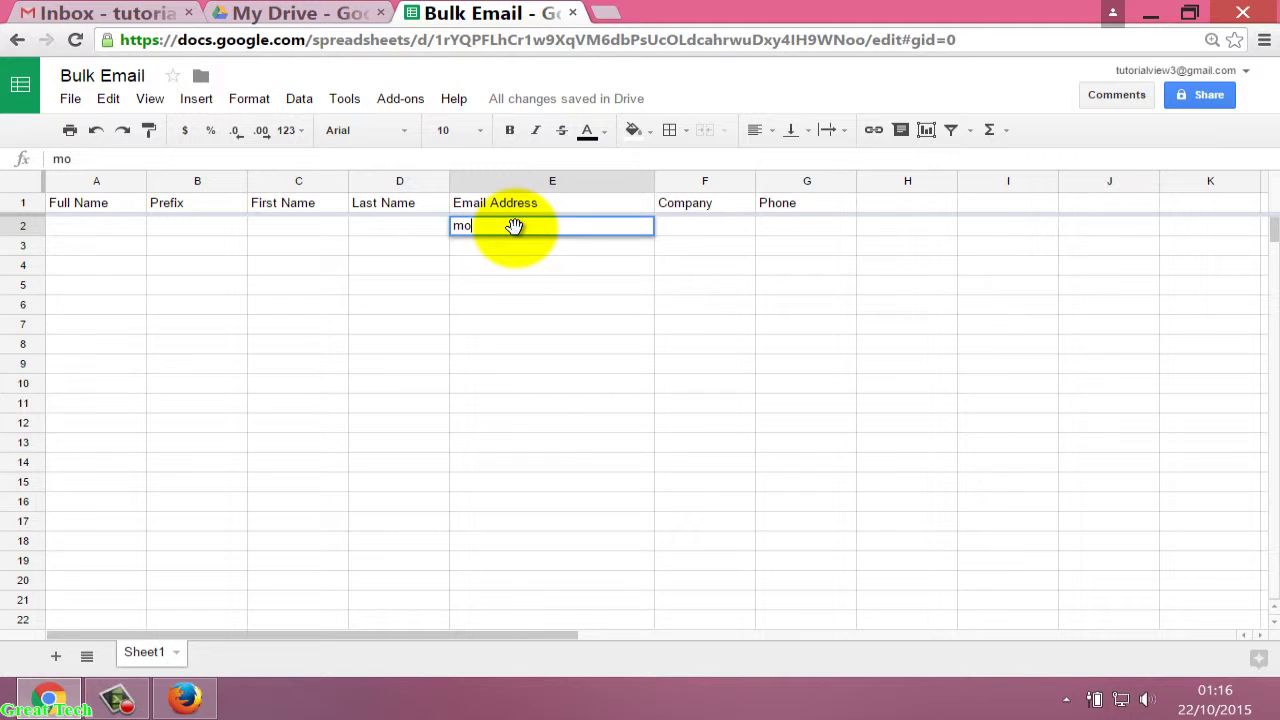
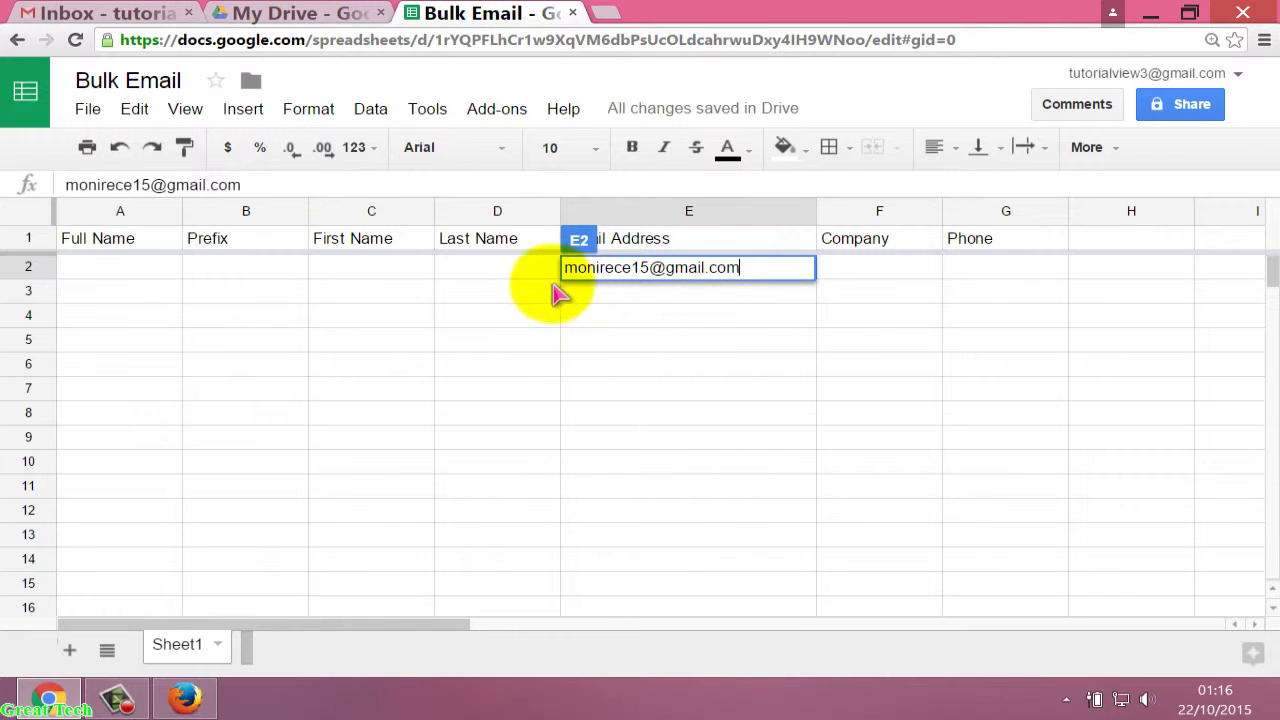
pyautogui.click(381, 267)
pyautogui.doubleClick(382, 268)
pyautogui.write('Monir')
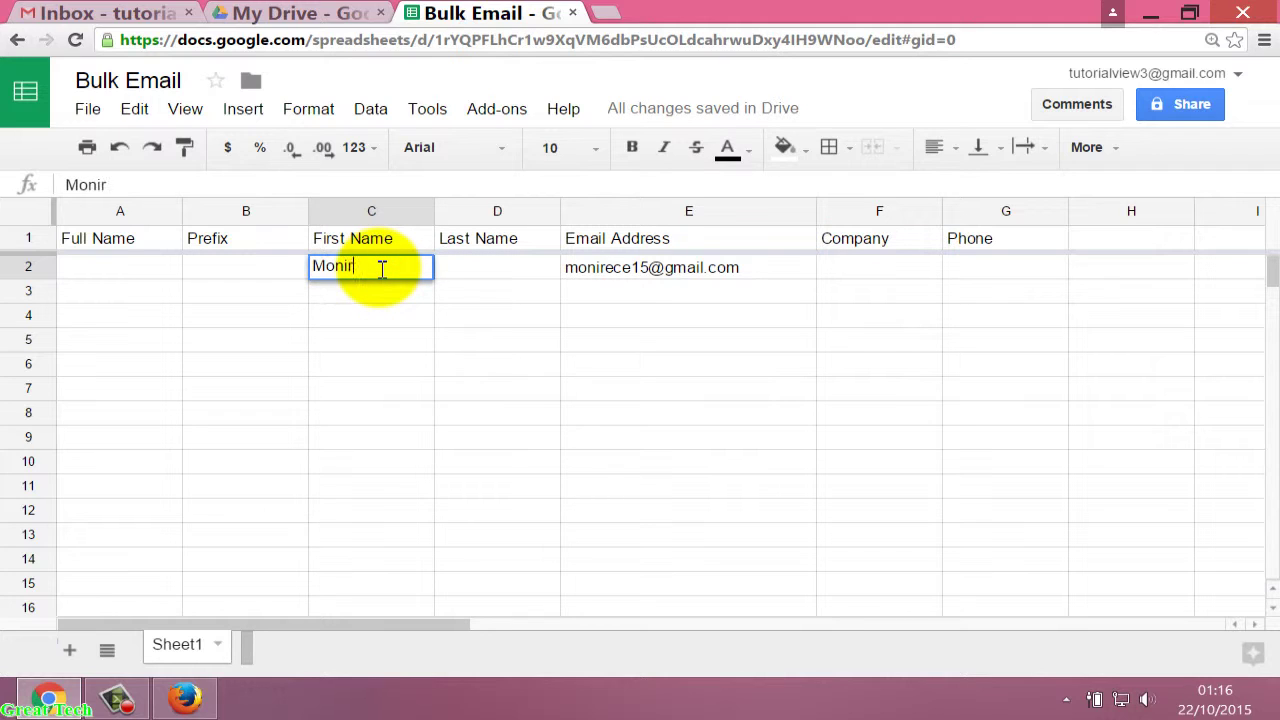
# Enter the second contact's email in E3, correcting the 'gamil' typo, and their first name in C3.
pyautogui.click(587, 292)
pyautogui.doubleClick(589, 295)
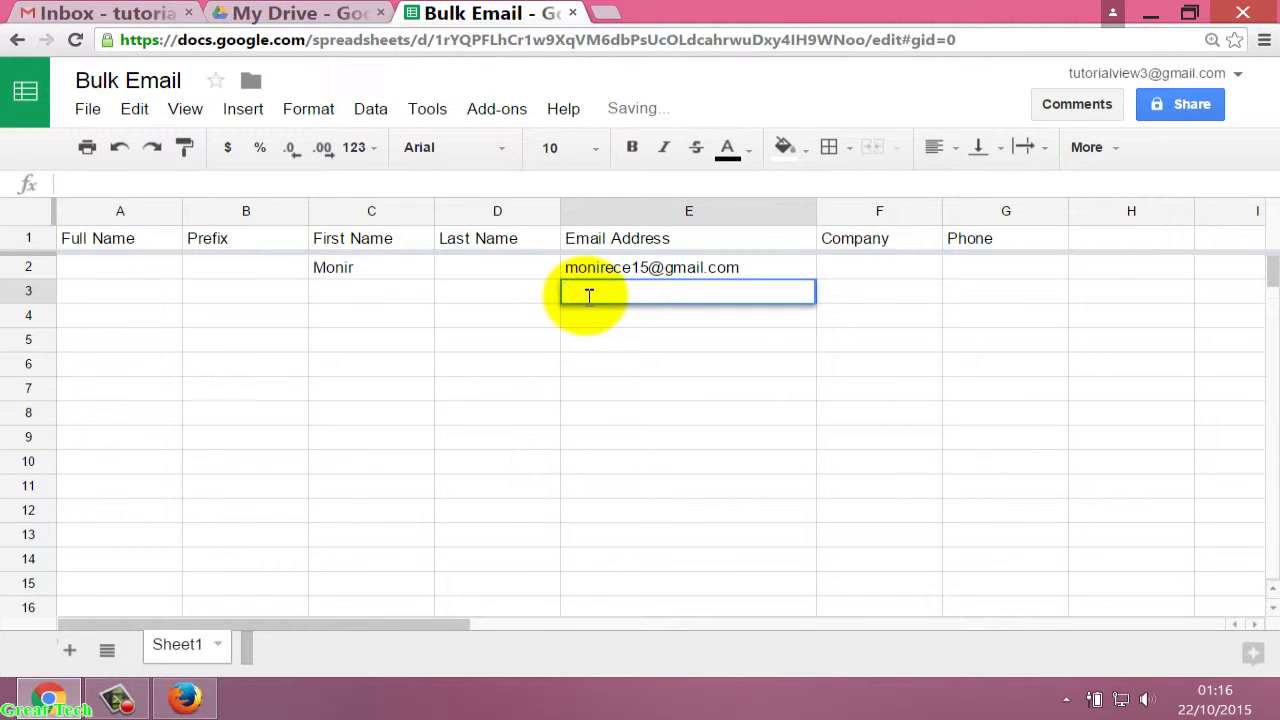
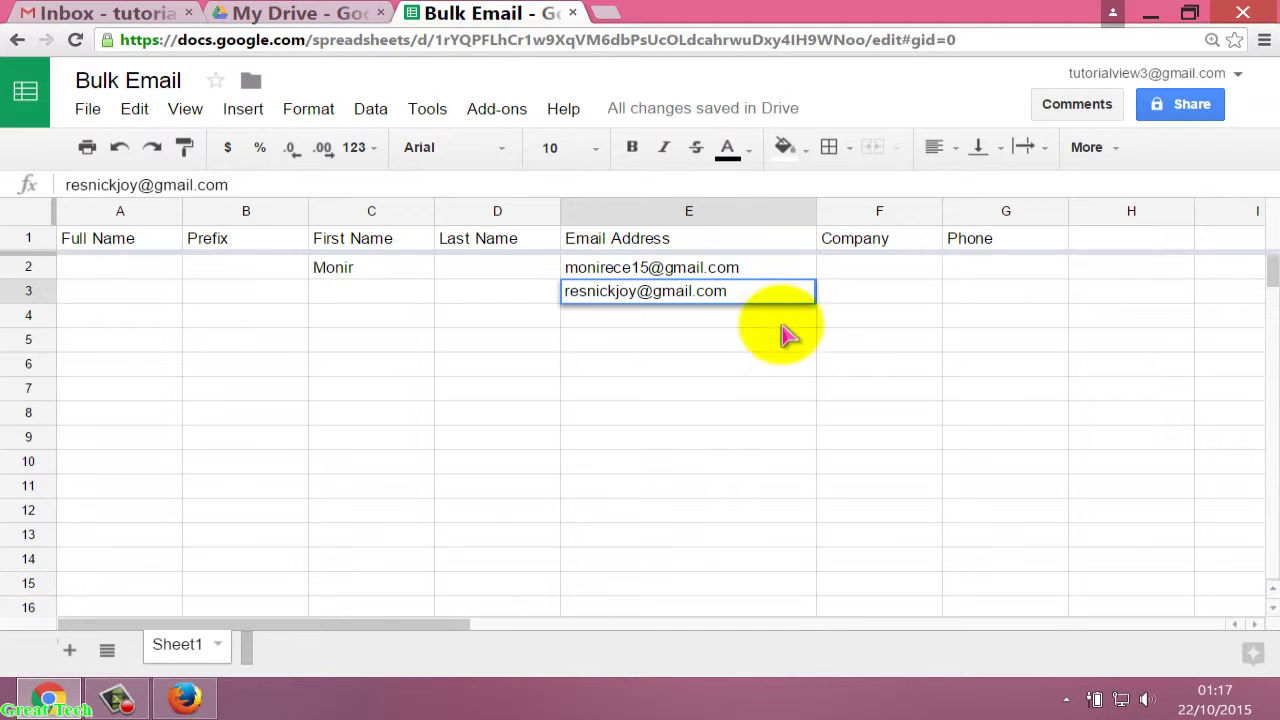
pyautogui.click(355, 292)
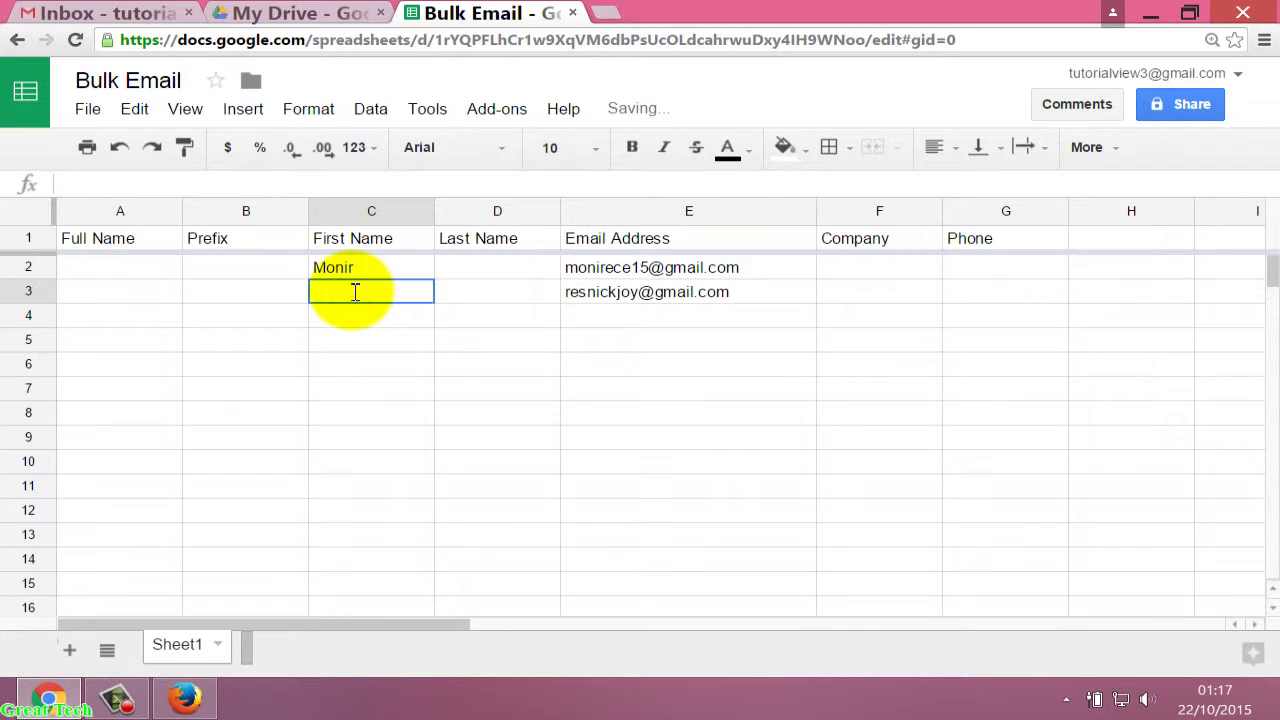
pyautogui.write('Res')
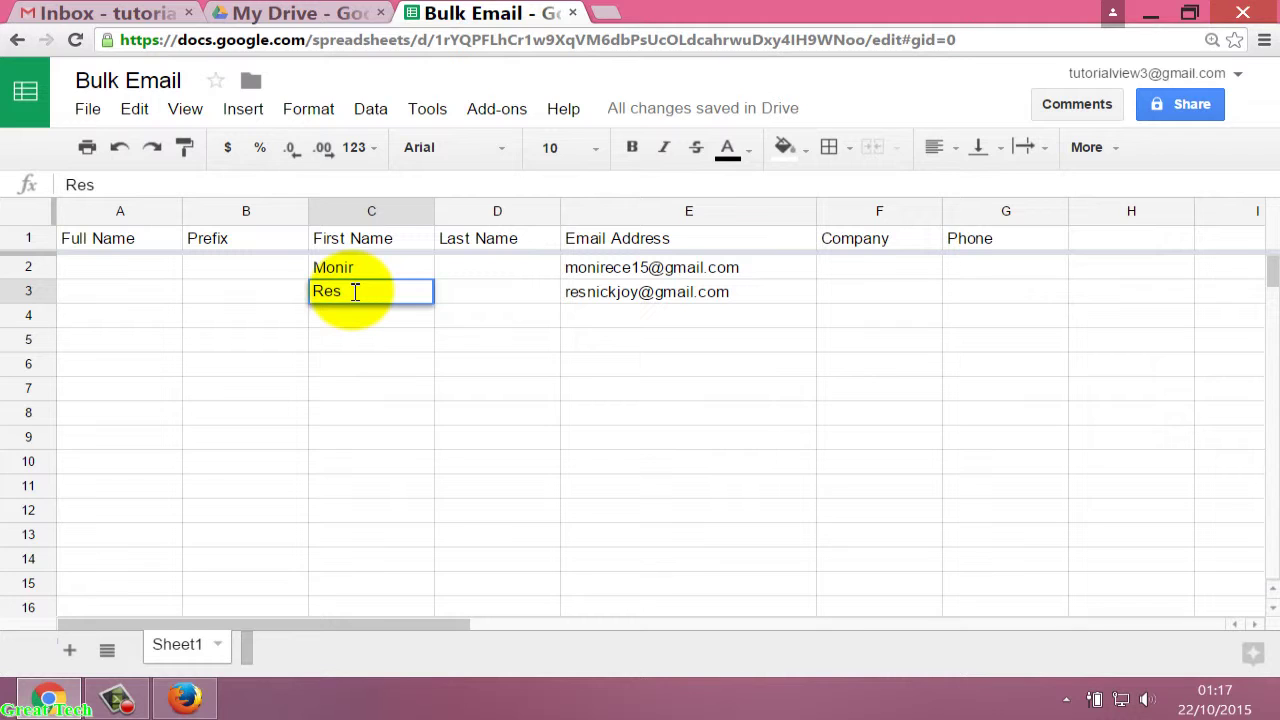
pyautogui.write('nick')
pyautogui.click(605, 316)
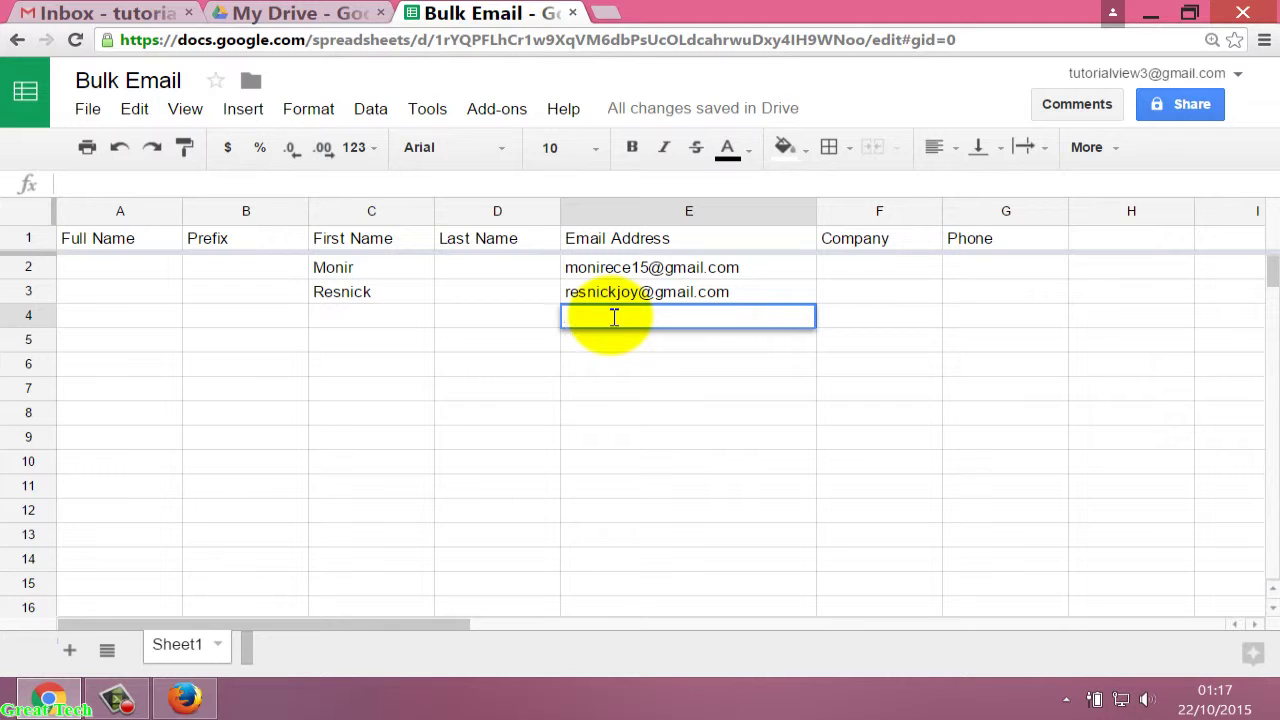
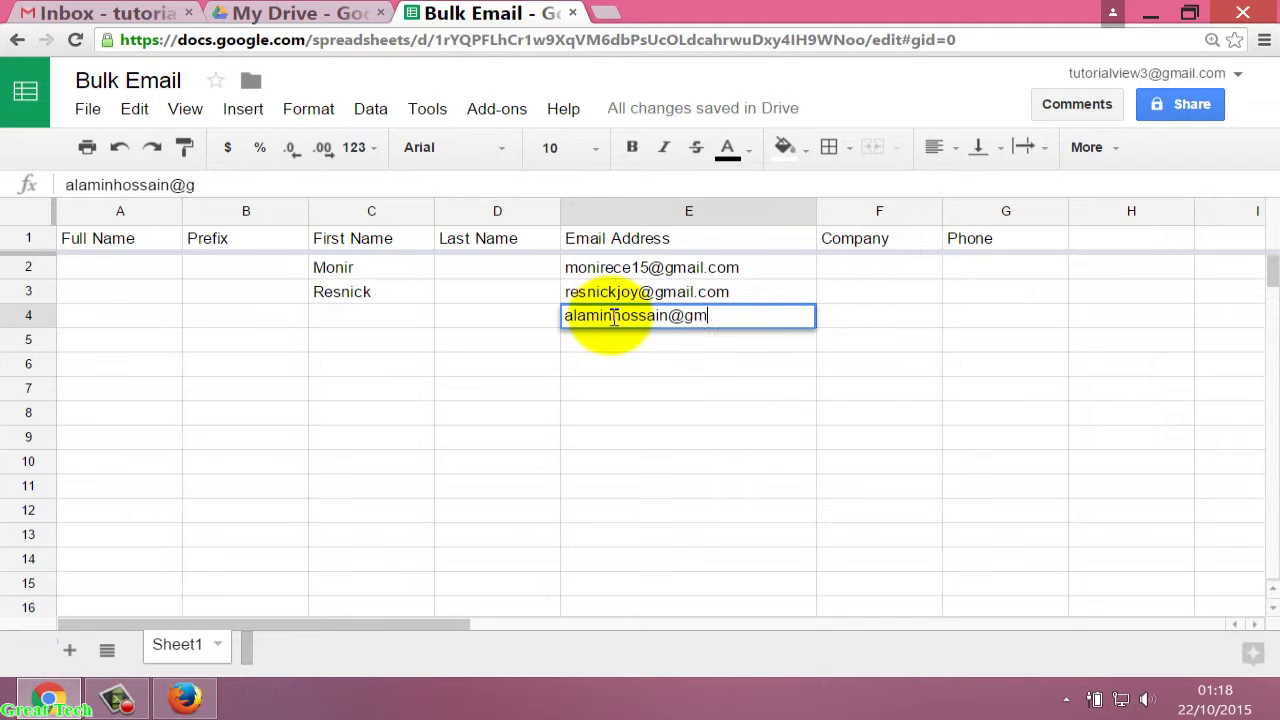
# Add the third contact's Gmail address in E4 and their first name in C4.
pyautogui.click(389, 320)
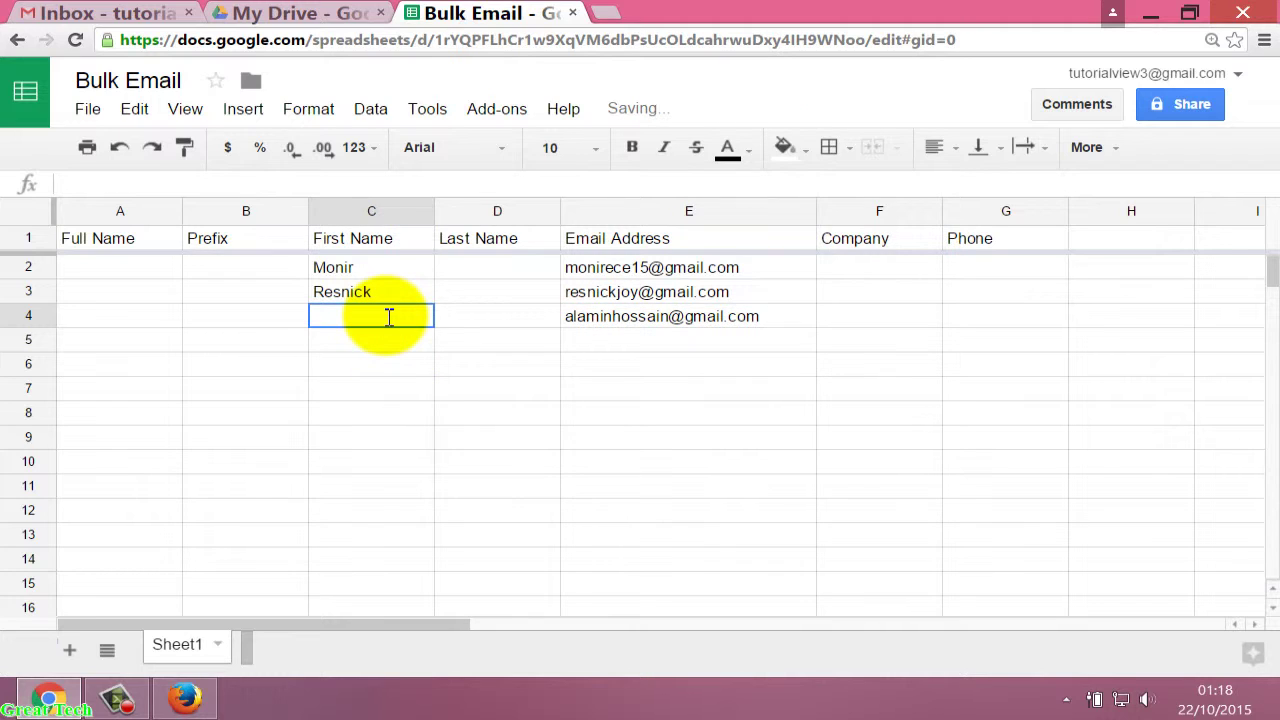
pyautogui.write('Al')
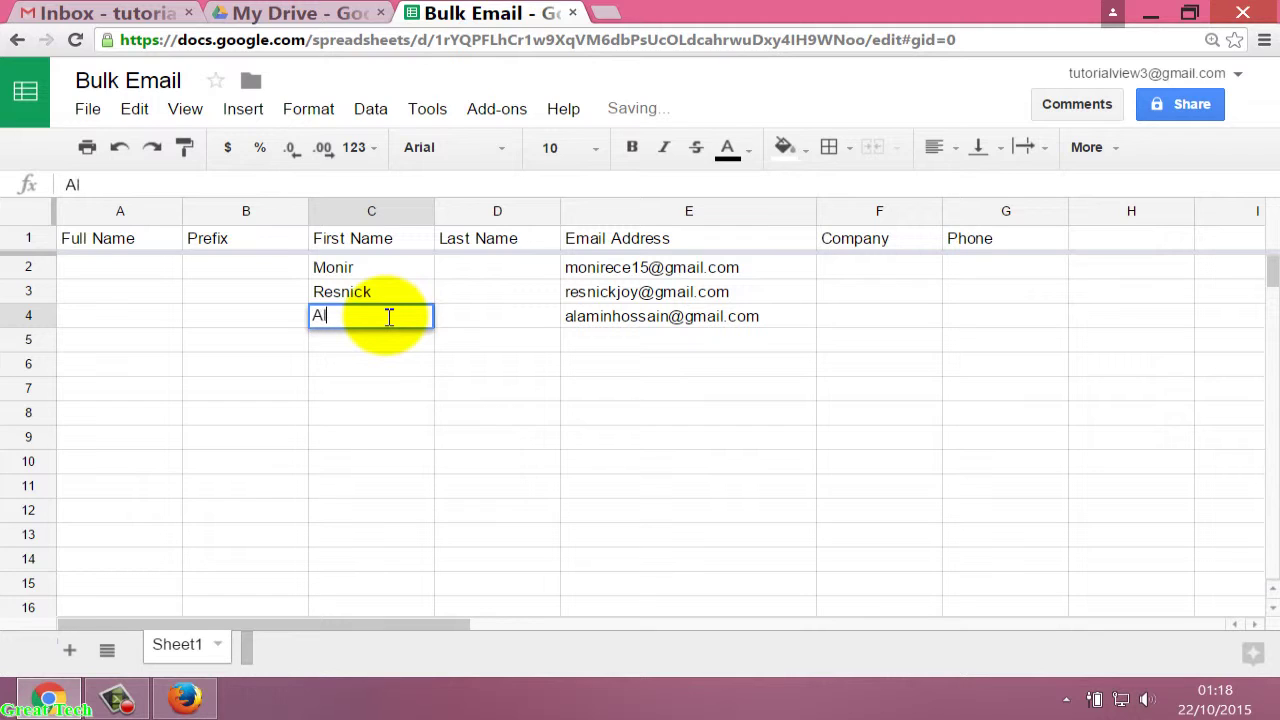
pyautogui.write('amin')
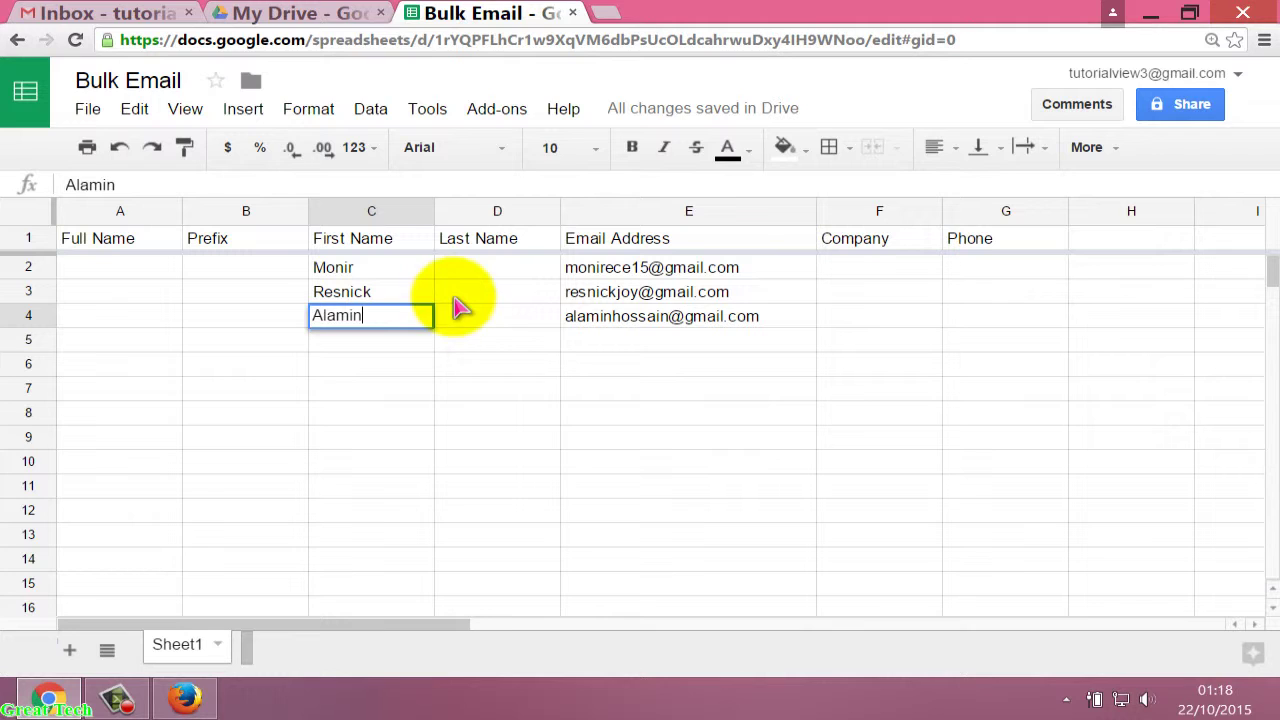
pyautogui.press('Tab')
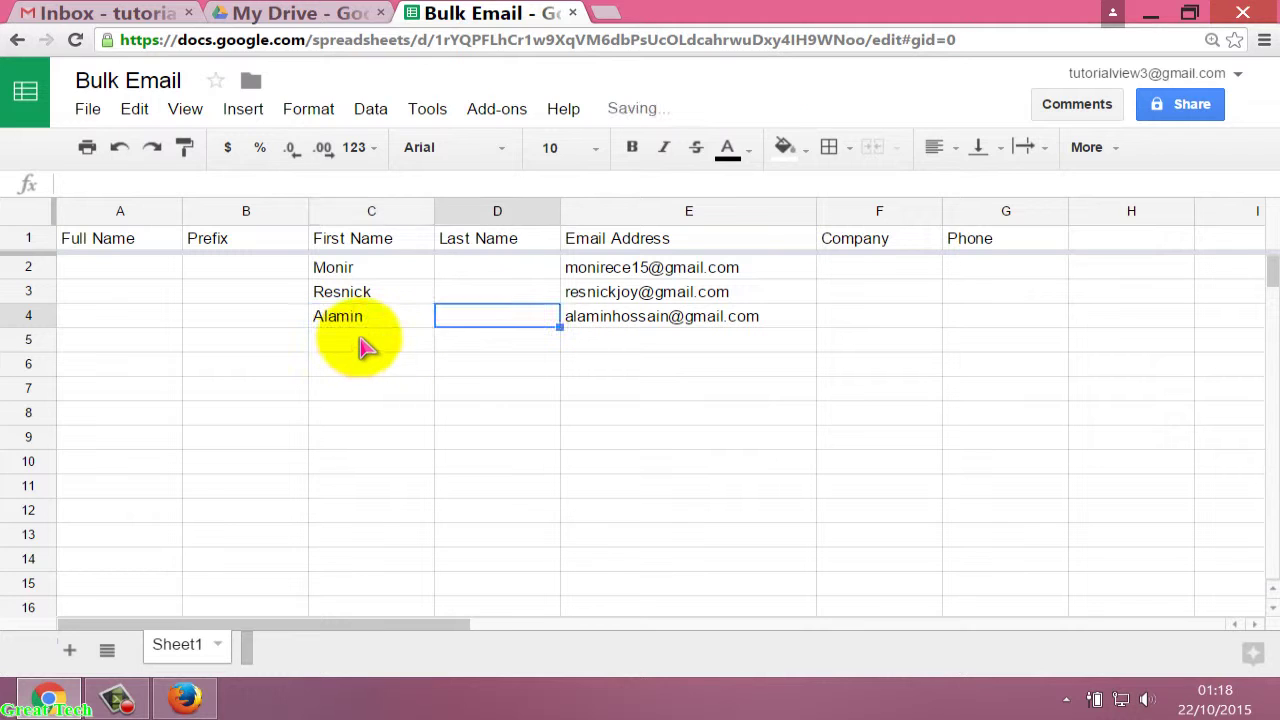
pyautogui.click(366, 343)
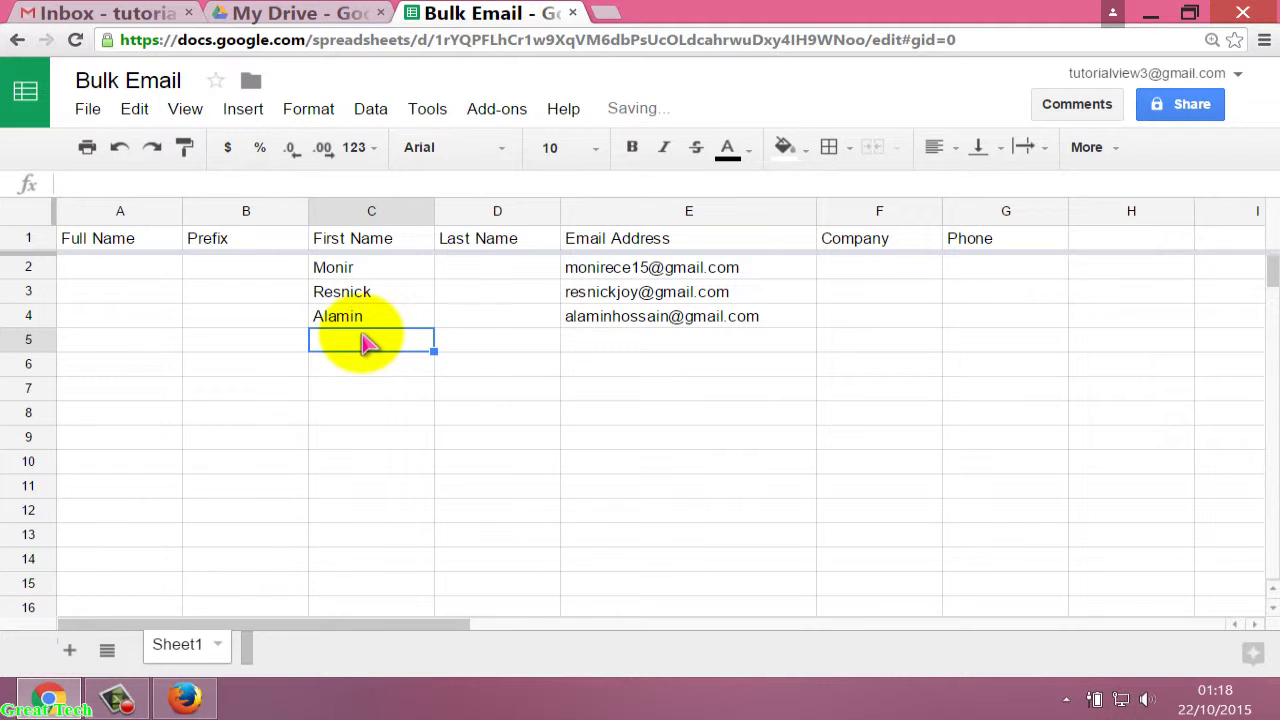
pyautogui.click(598, 350)
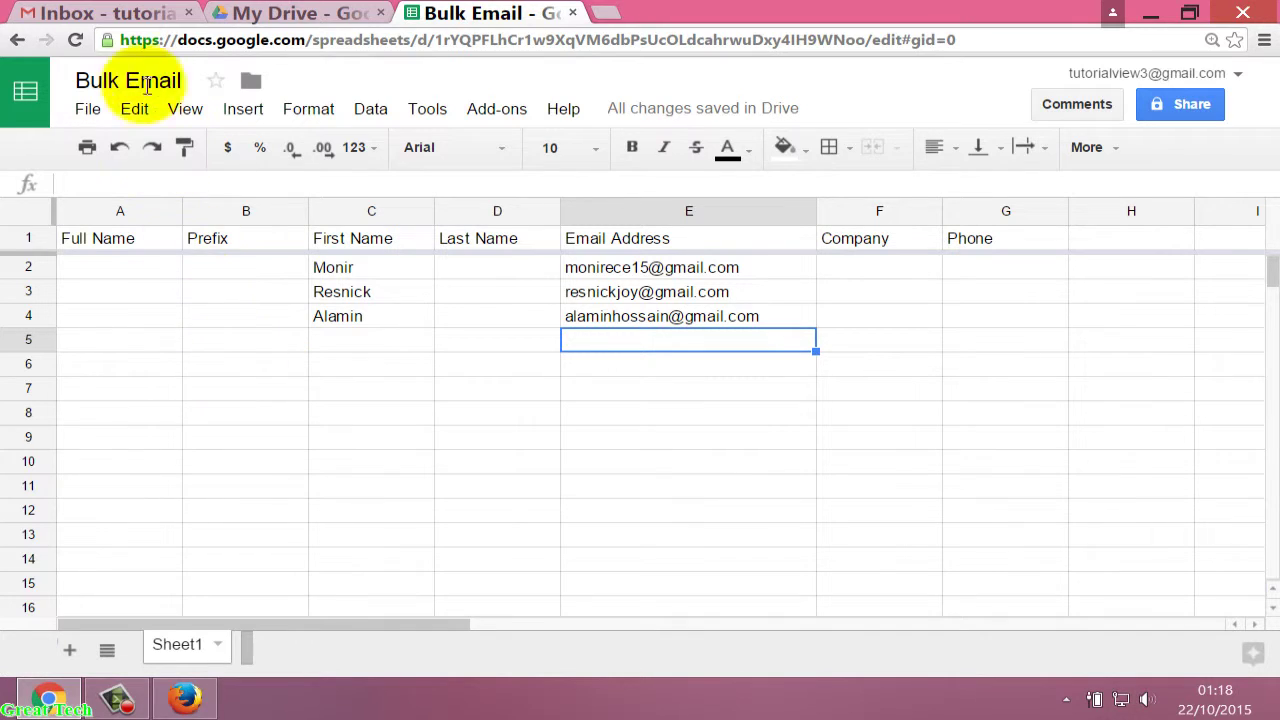
# Return to the Gmail tab and start a blank New Message.
pyautogui.click(128, 12)
pyautogui.click(434, 40)
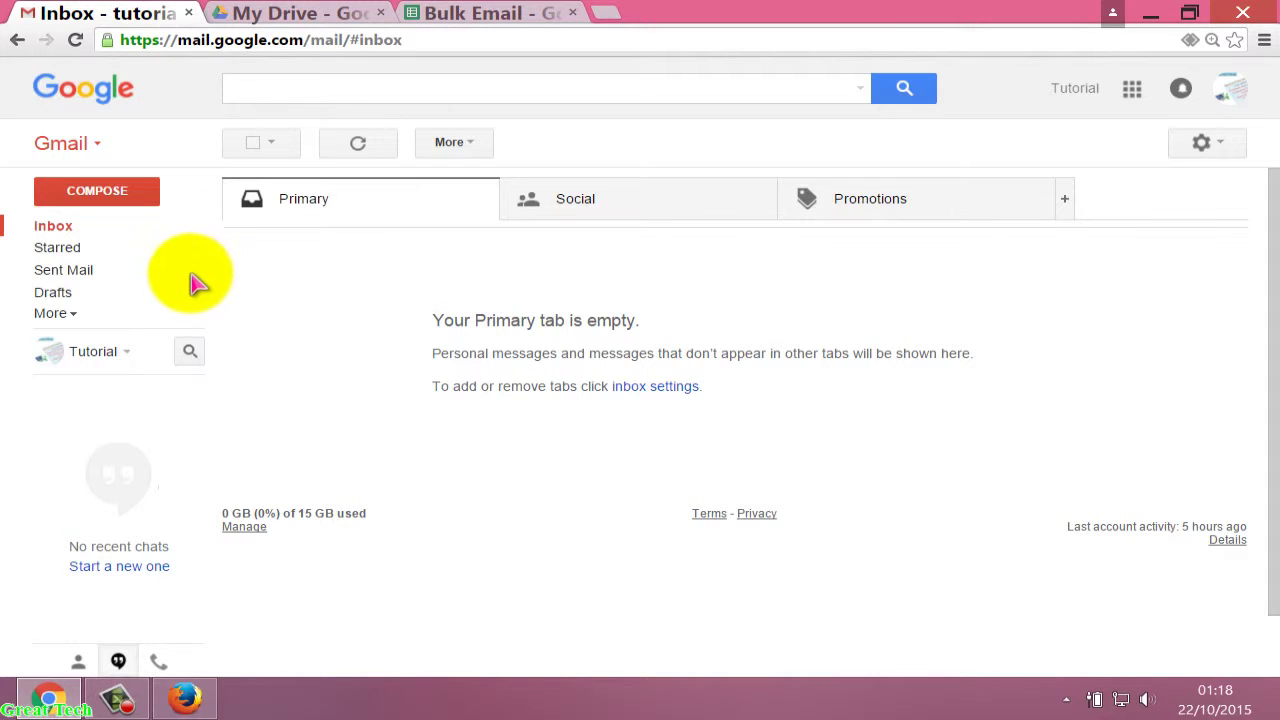
pyautogui.click(121, 197)
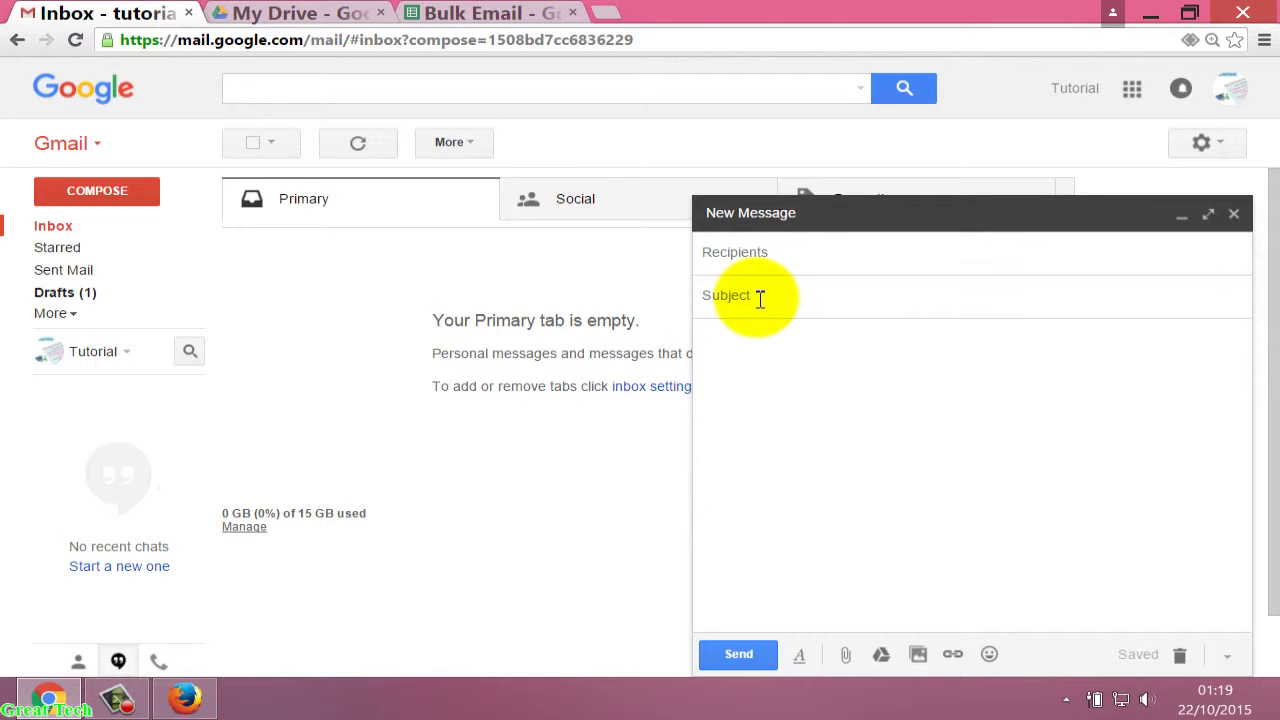
# Enter 'October Emails Newsletter' as the draft's subject, correcting typos along the way.
pyautogui.write('October Ema')
pyautogui.press('BackSpace')
pyautogui.press('BackSpace')
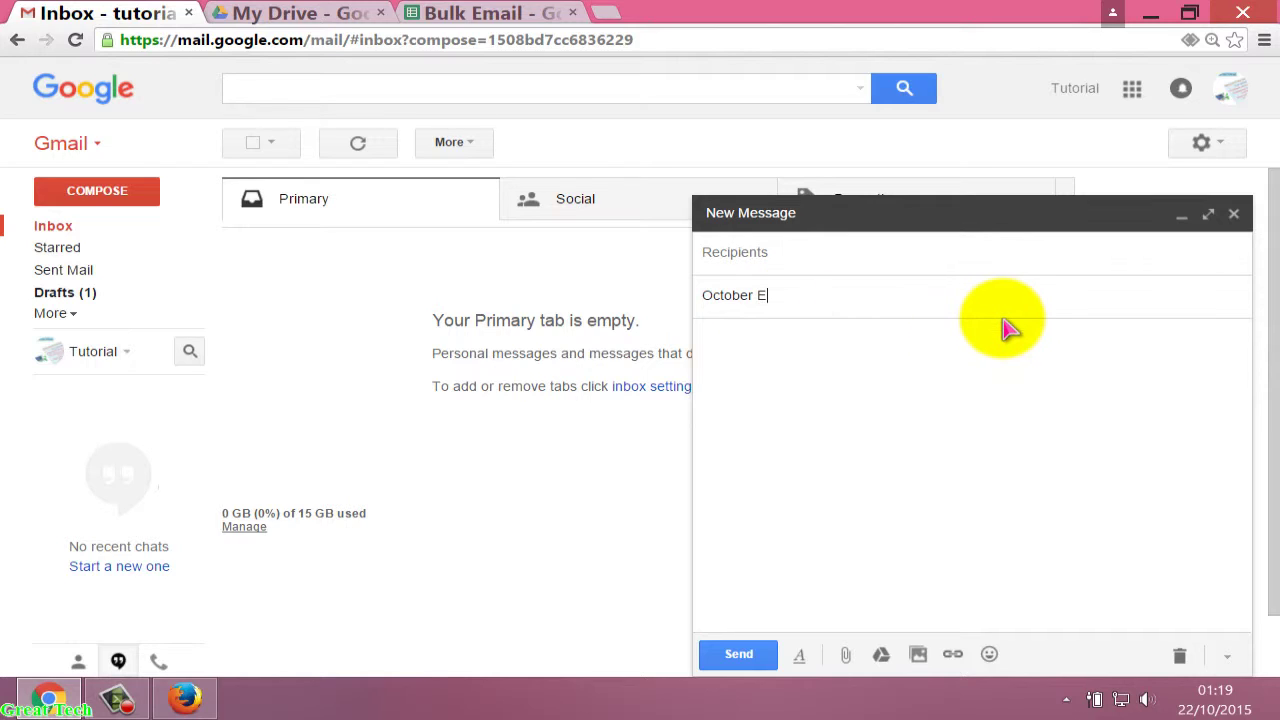
pyautogui.write('mail')
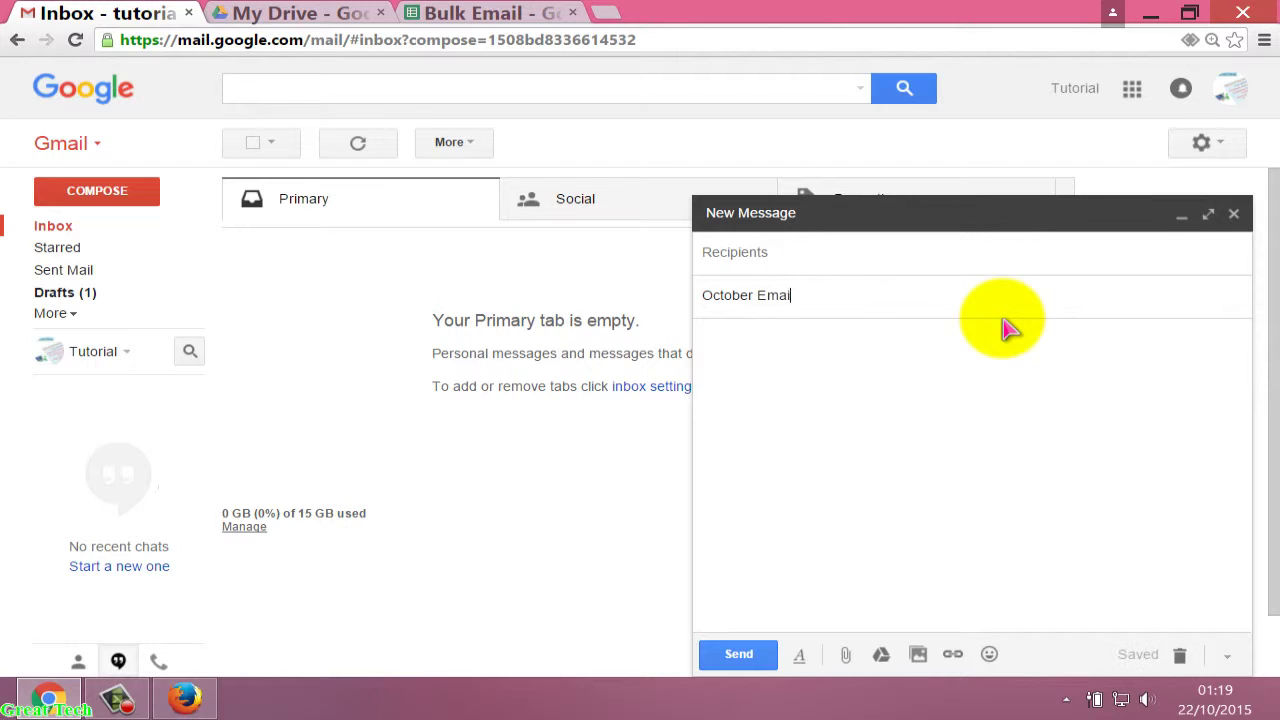
pyautogui.write('s Newsletter')
pyautogui.press('BackSpace')
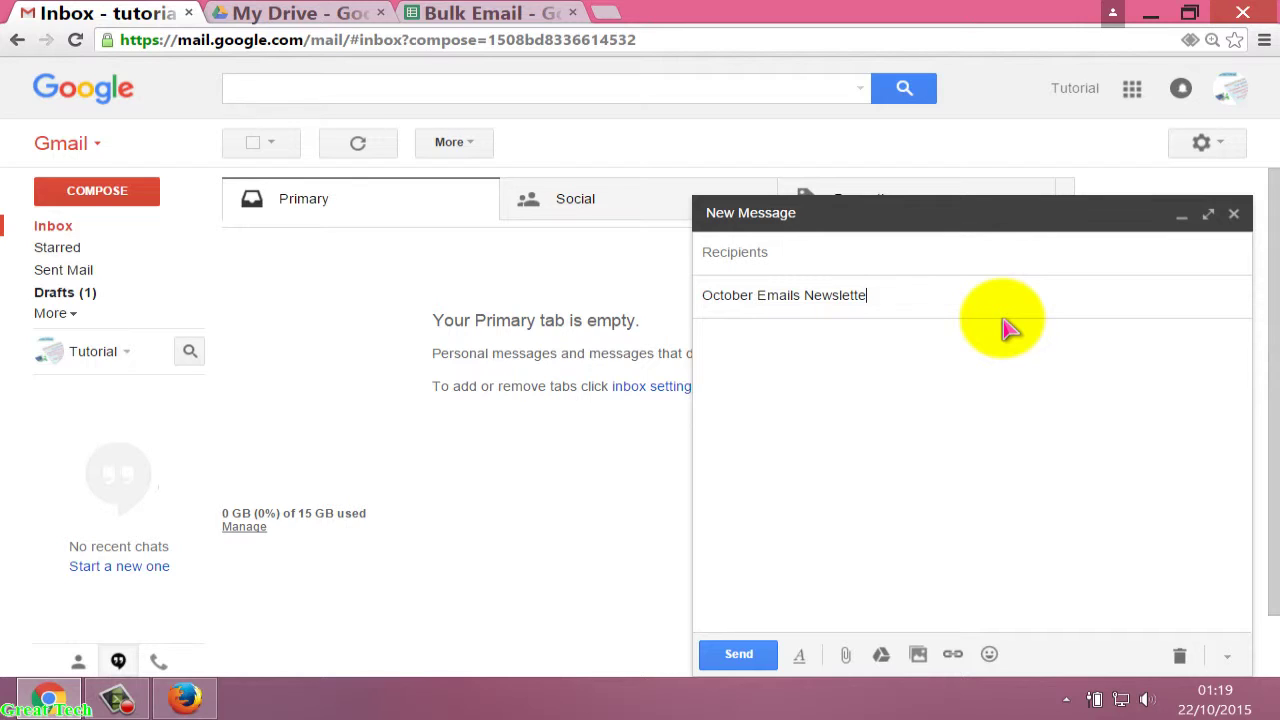
pyautogui.write('r')
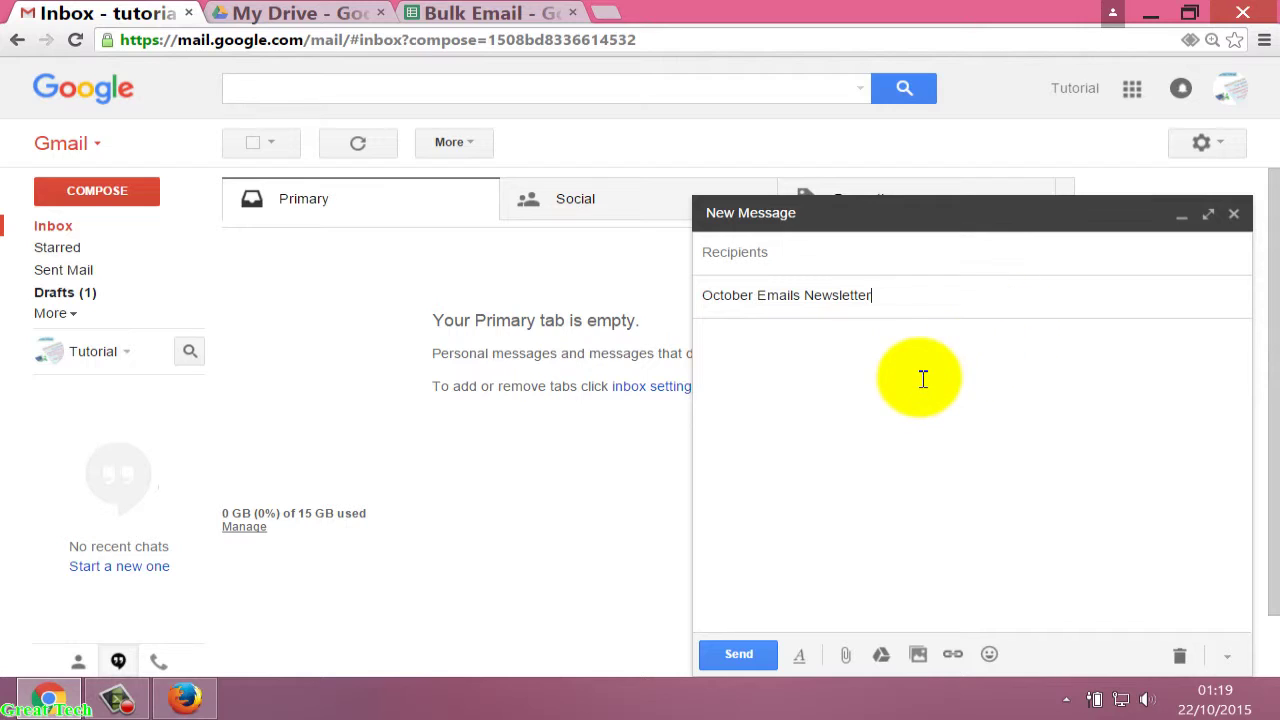
pyautogui.click(922, 380)
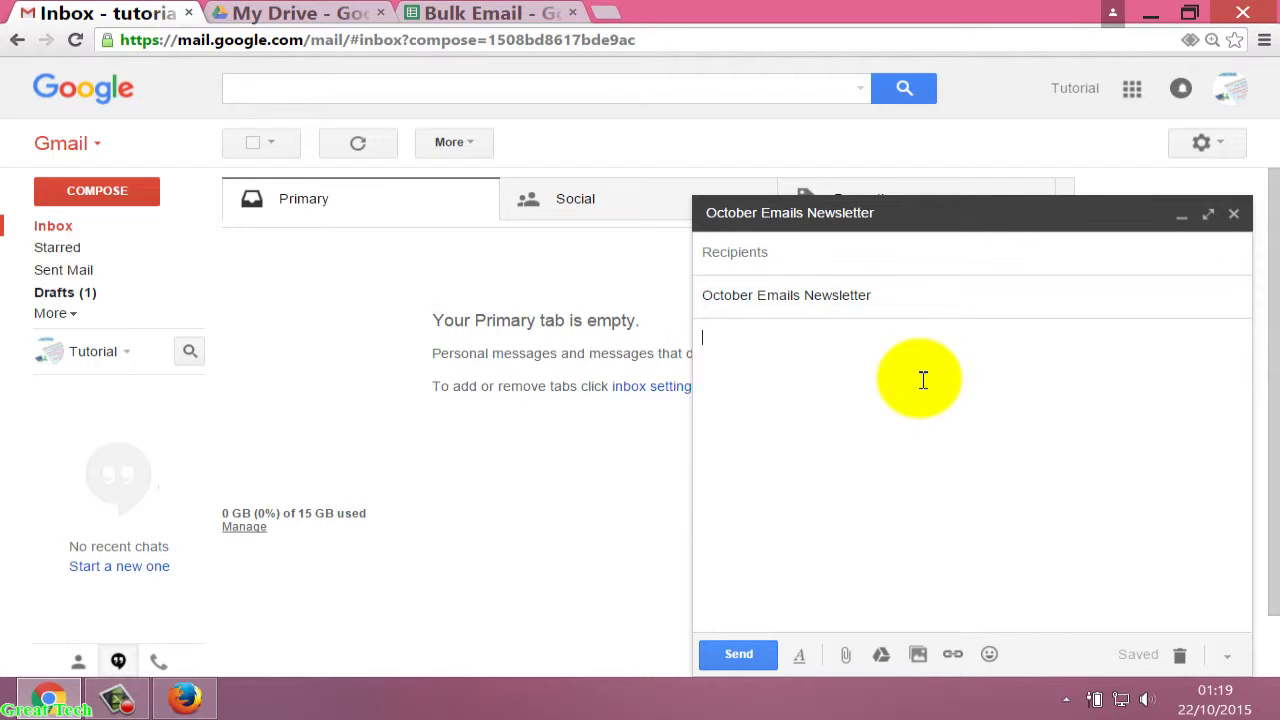
# Write the greeting 'Hi, <<First Name>>,' in the draft body, then switch to the Bulk Email sheet.
pyautogui.write('Hi, <<First Name')
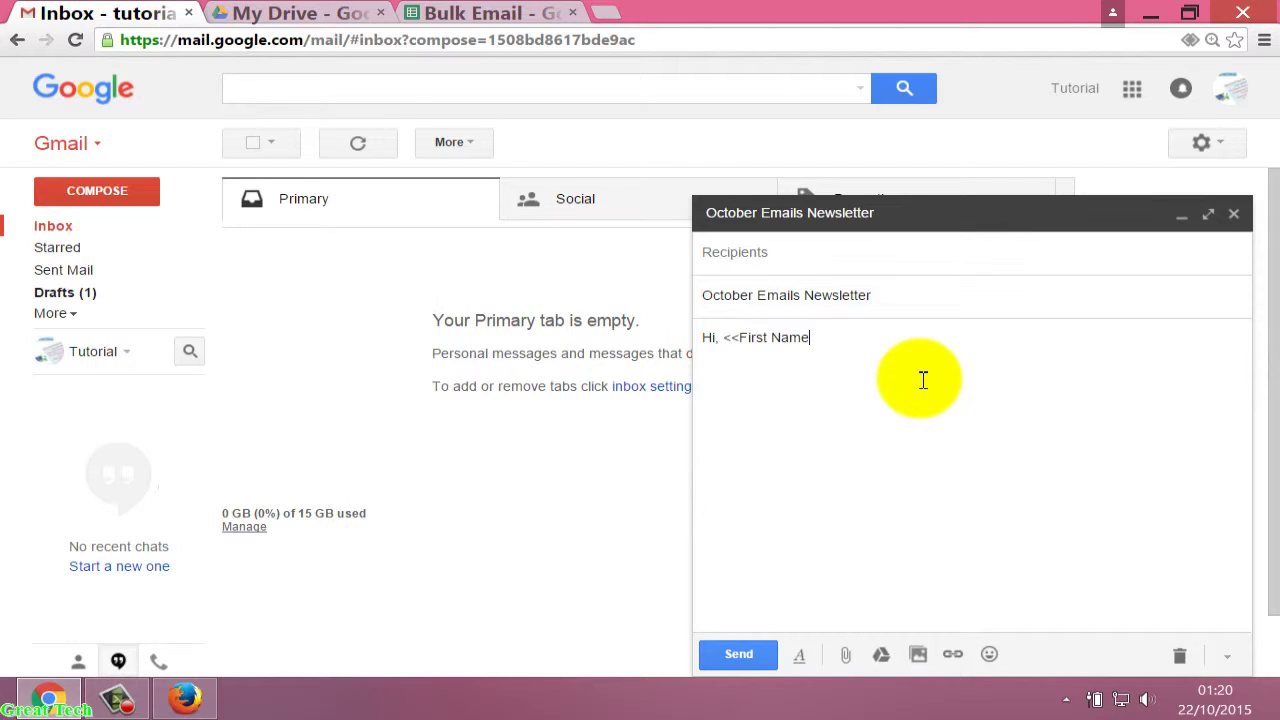
pyautogui.write('>>')
pyautogui.write(',')
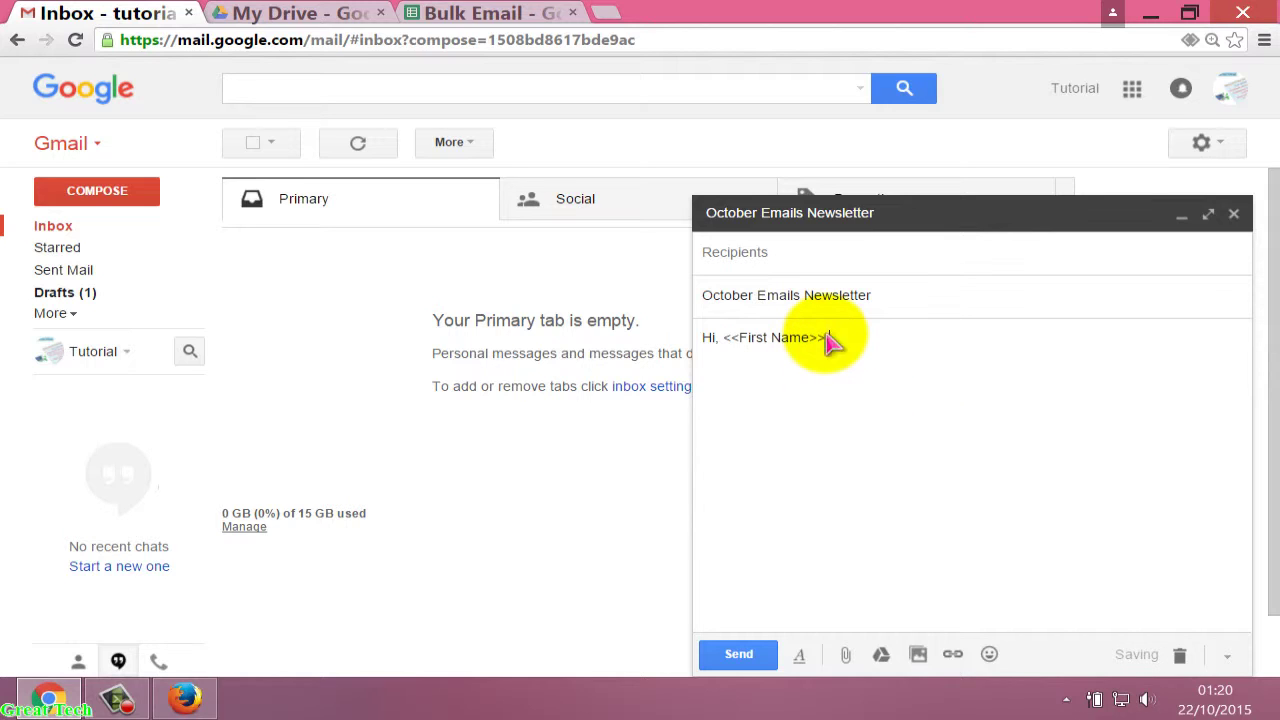
pyautogui.moveTo(827, 338); pyautogui.dragTo(723, 343)
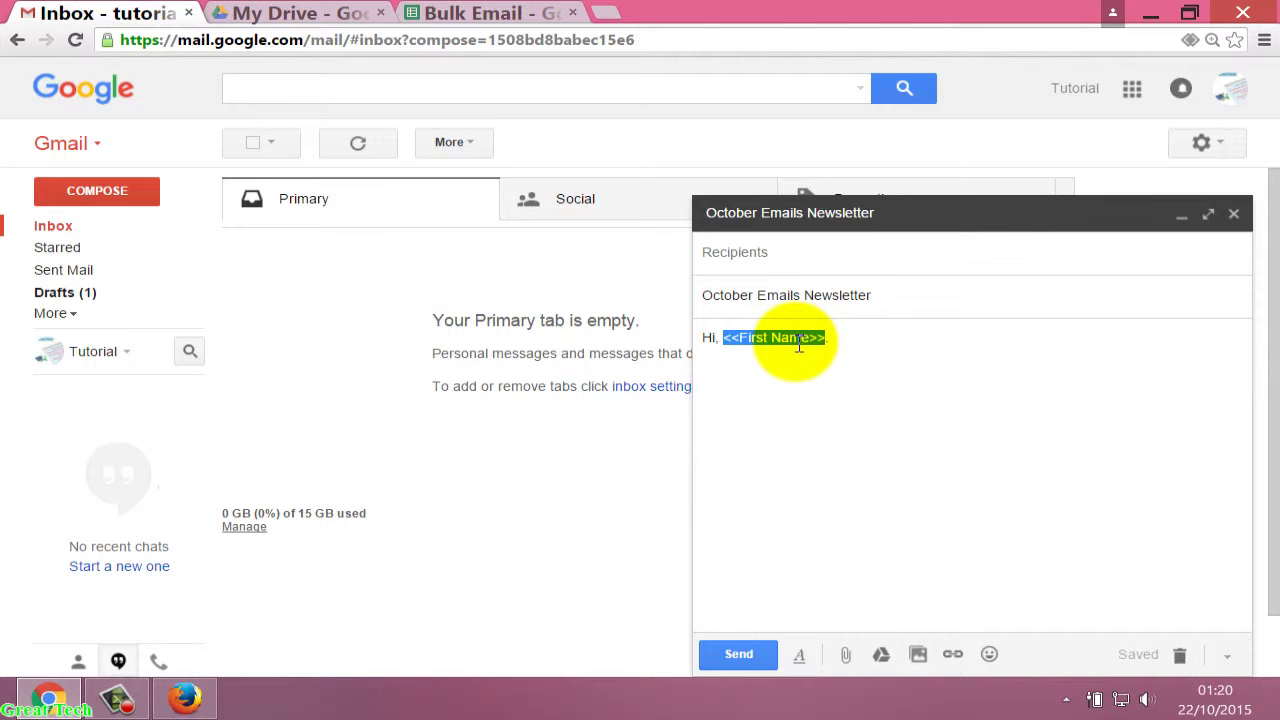
pyautogui.click(510, 14)
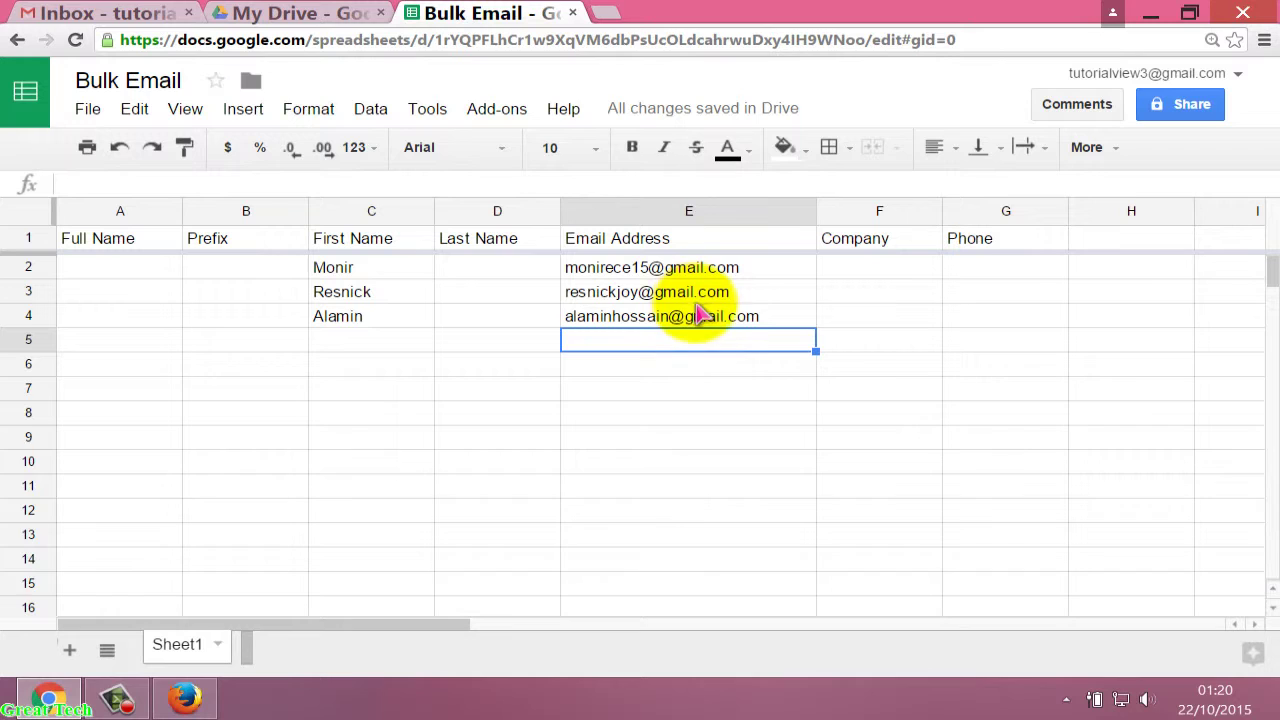
# Return to the October Emails Newsletter draft and add a new line below the greeting.
pyautogui.click(140, 13)
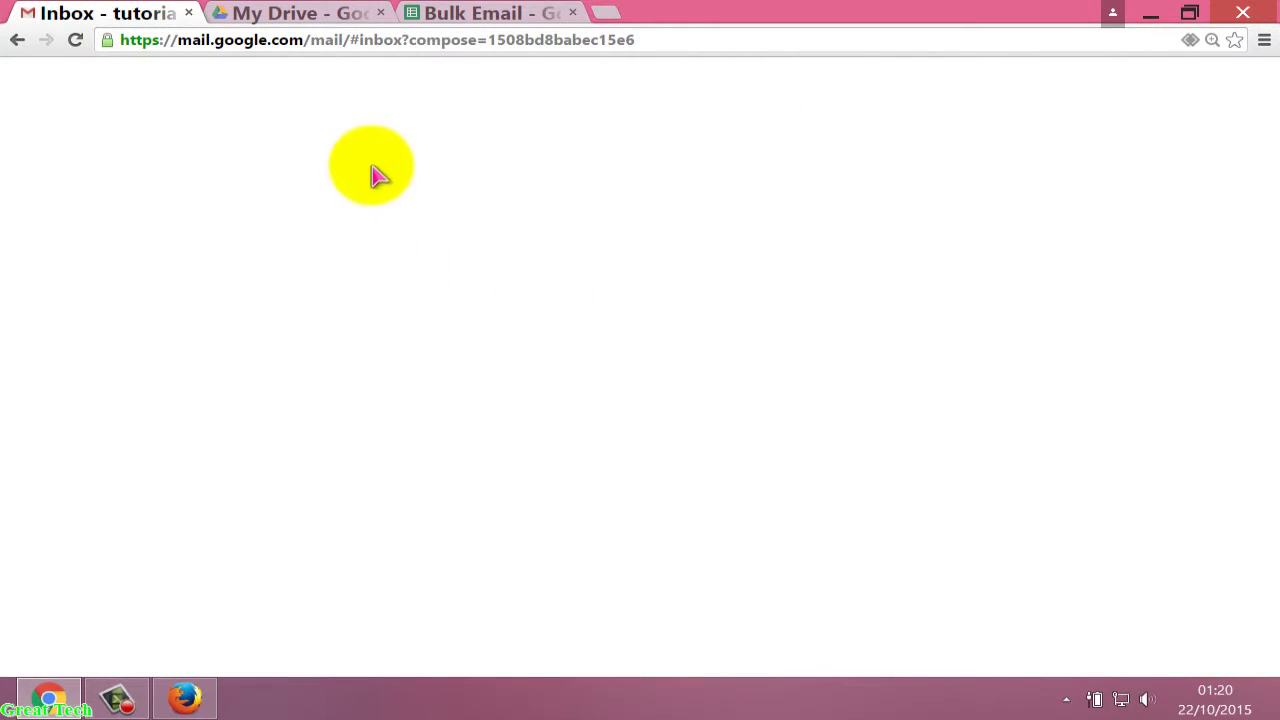
pyautogui.click(843, 348)
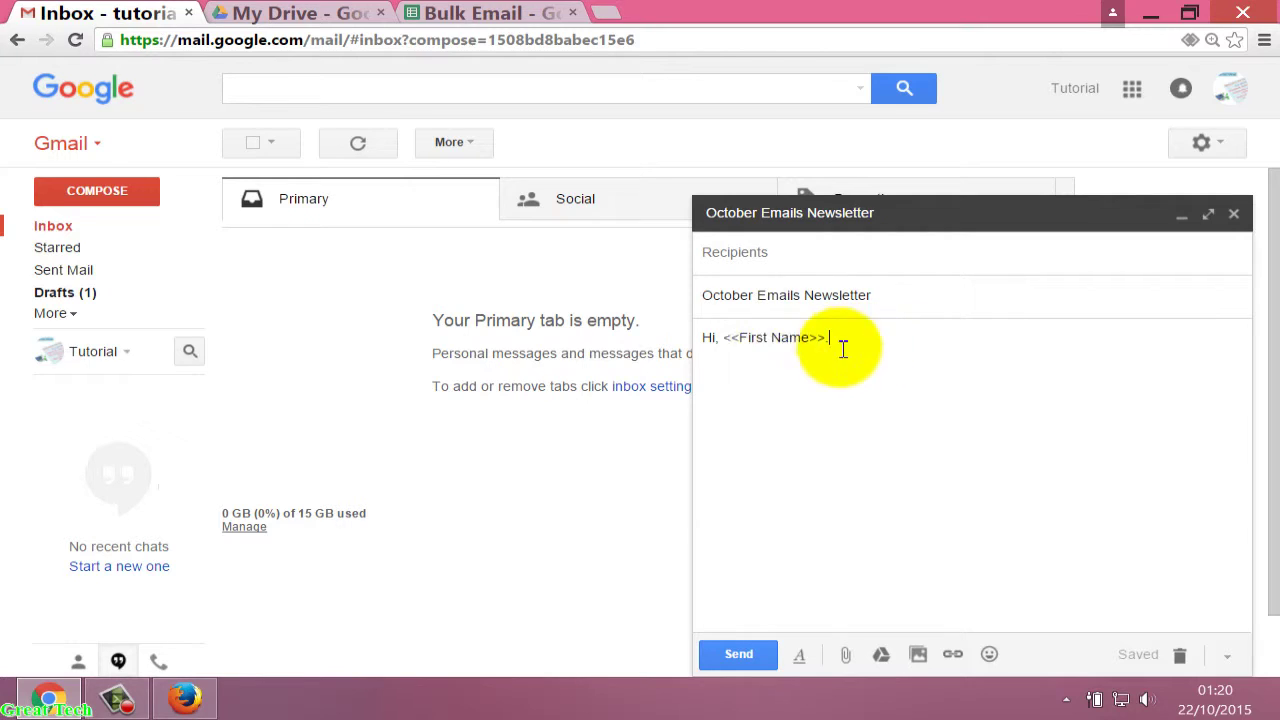
pyautogui.moveTo(826, 337); pyautogui.dragTo(724, 337)
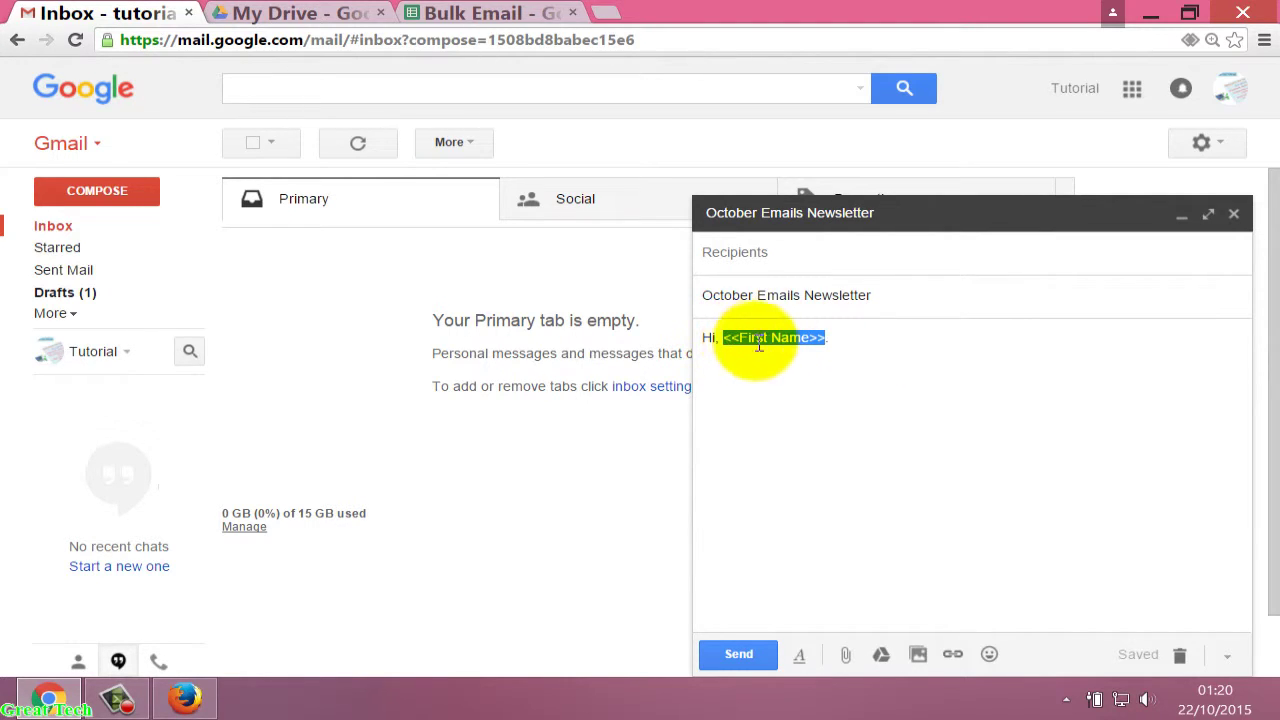
pyautogui.click(852, 340)
pyautogui.press('Return')
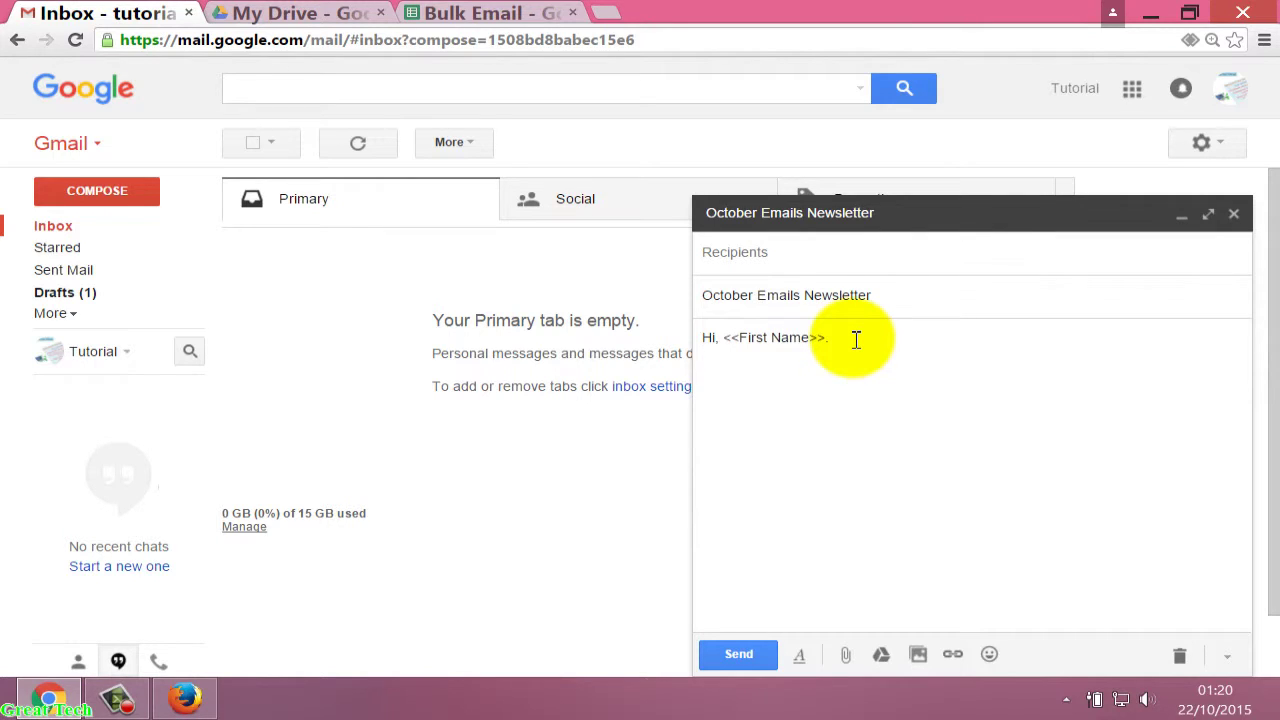
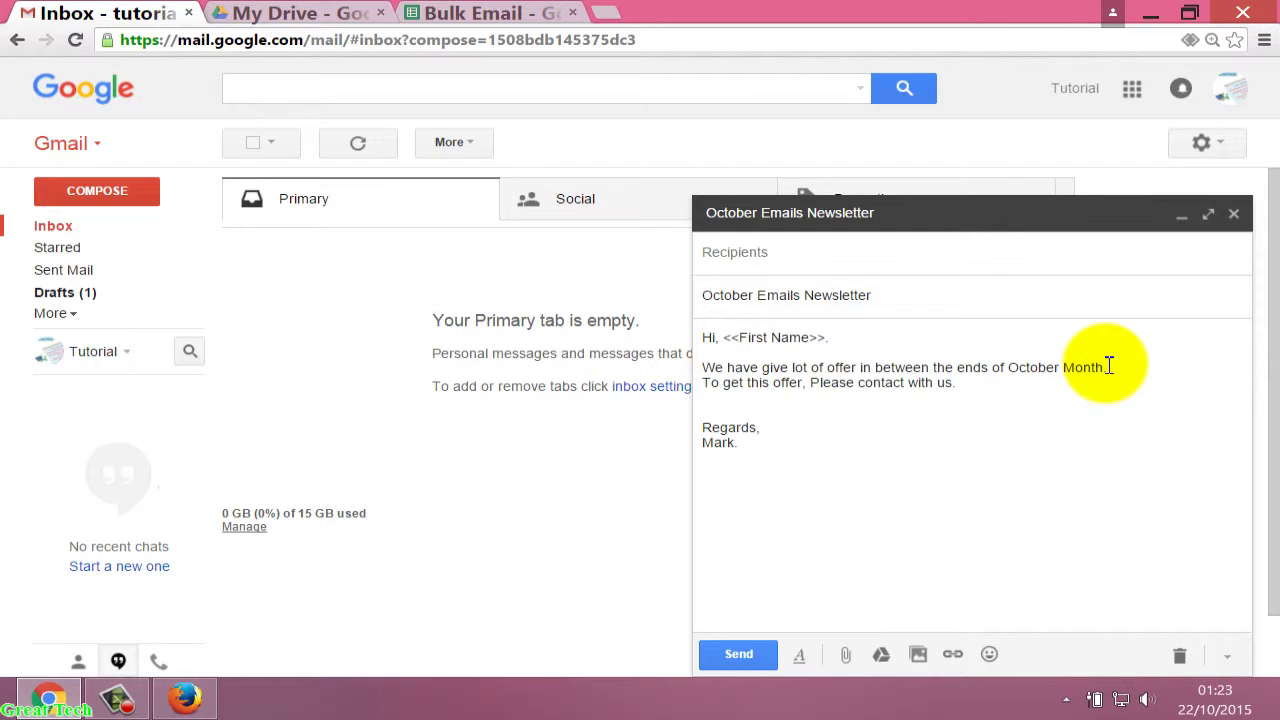
# Add 'Lava IT limited.' on a new line below the sign-off name in the October Emails Newsletter draft.
pyautogui.press('Return')
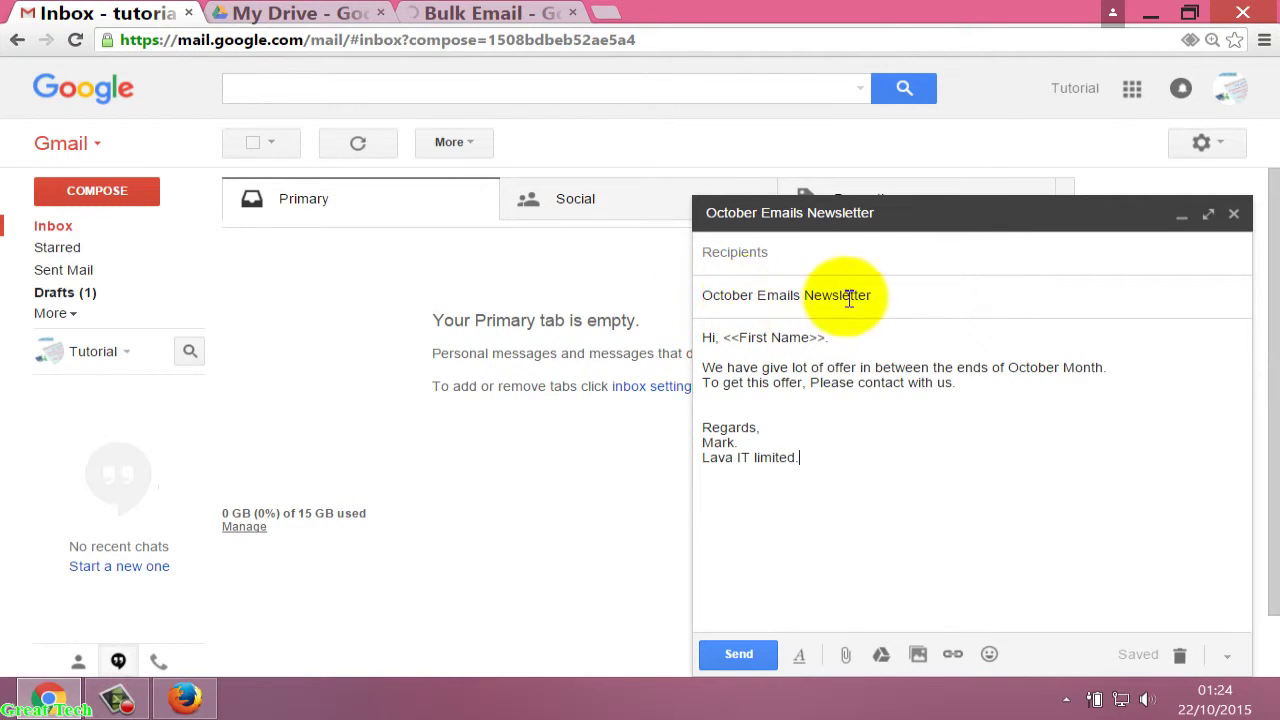
pyautogui.moveTo(900, 299); pyautogui.dragTo(699, 294)
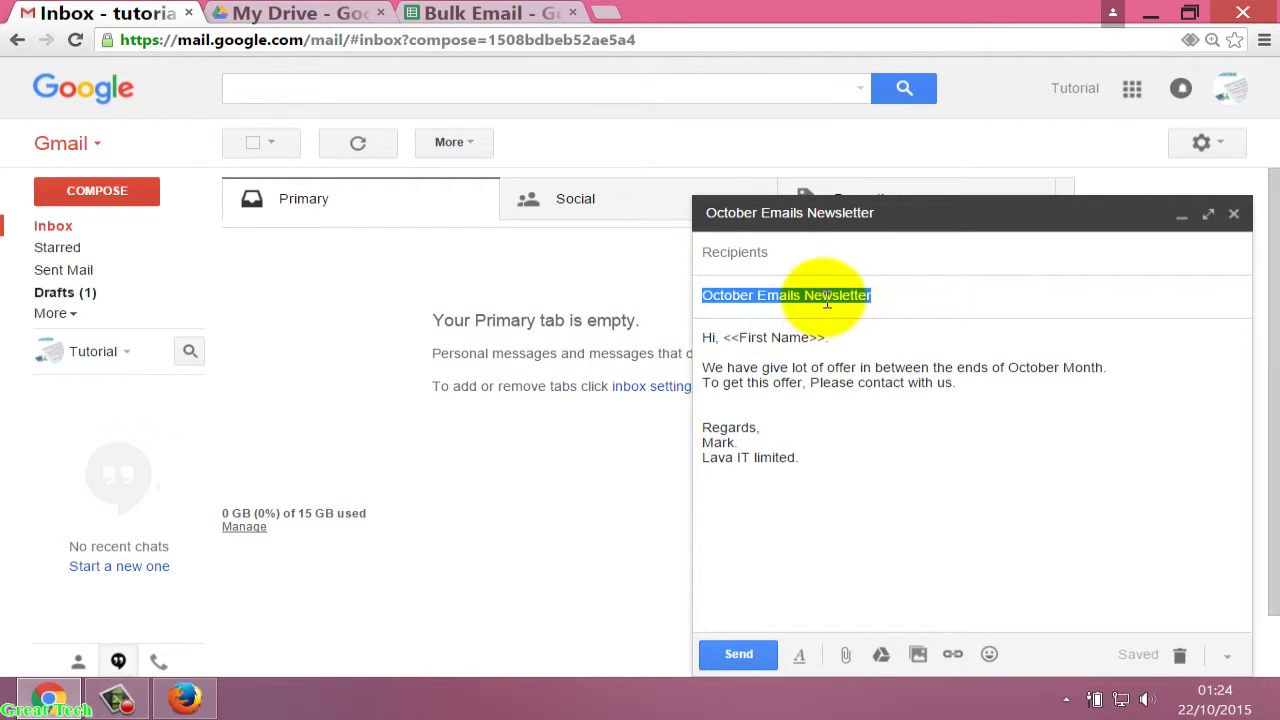
pyautogui.click(894, 411)
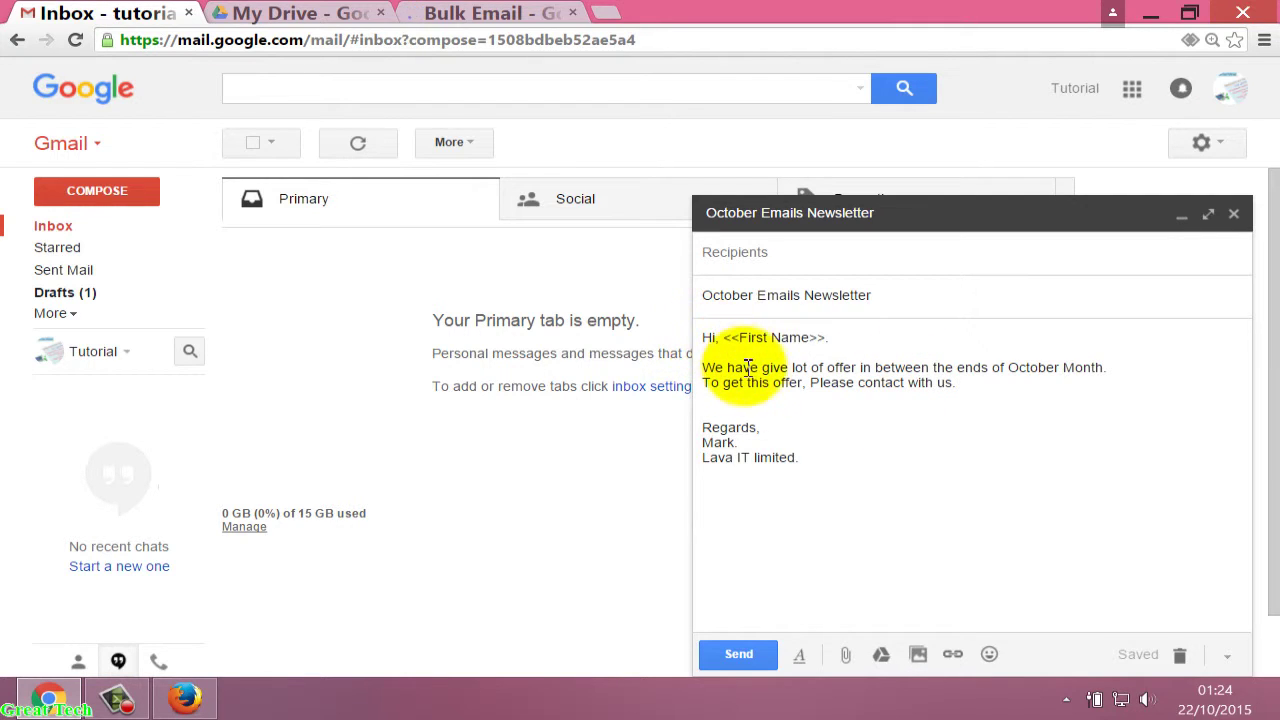
pyautogui.click(826, 457)
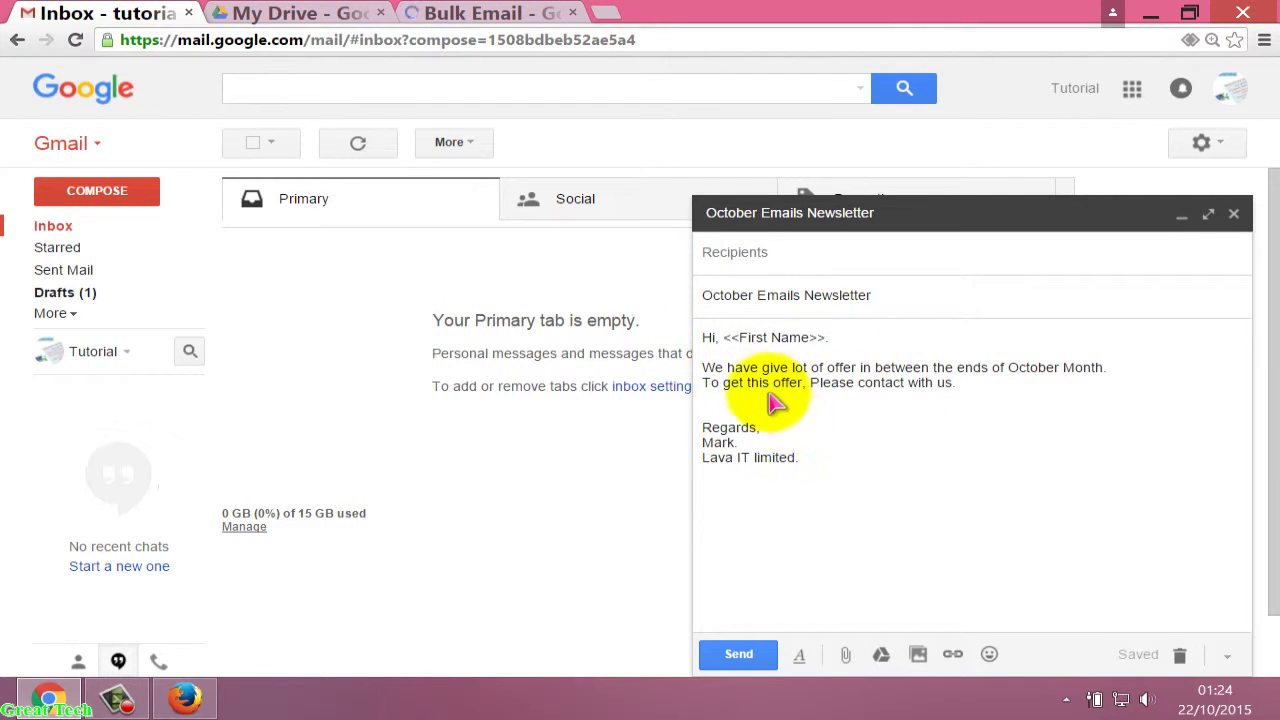
# On the Bulk Email sheet, start Yet Another Mail Merge from the Add-ons menu.
pyautogui.click(497, 14)
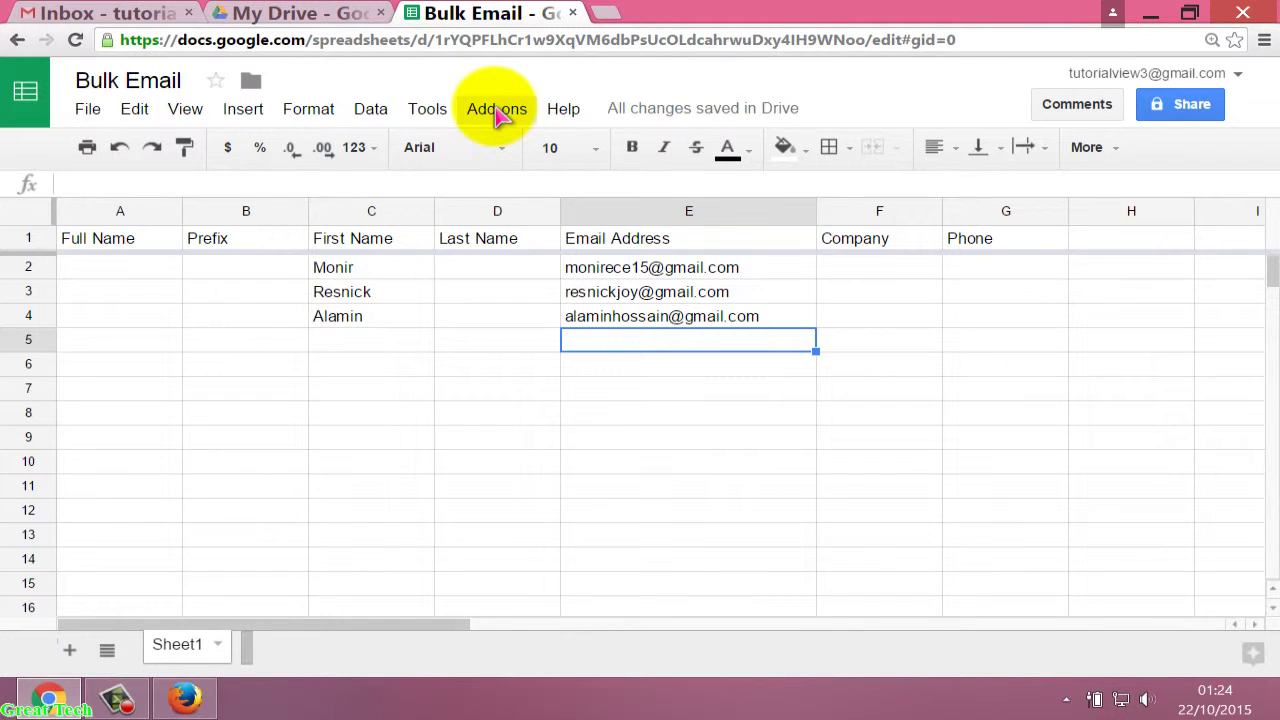
pyautogui.click(497, 113)
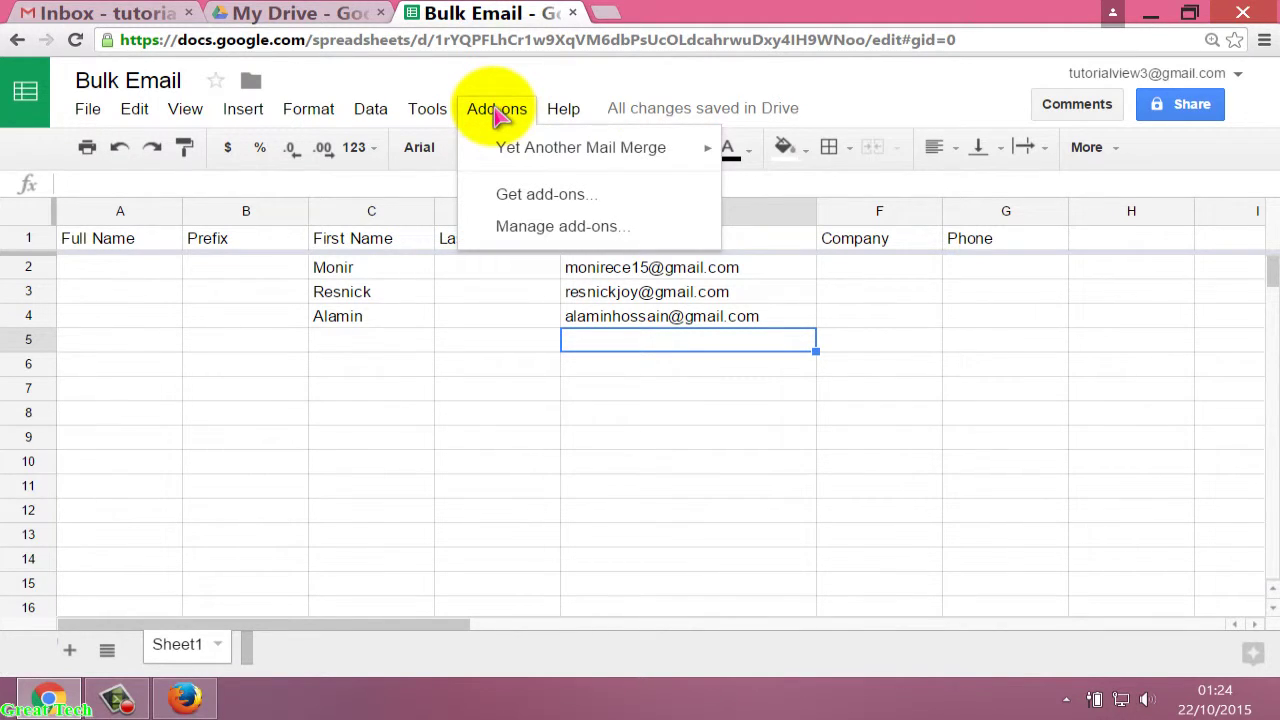
pyautogui.moveTo(515, 148)
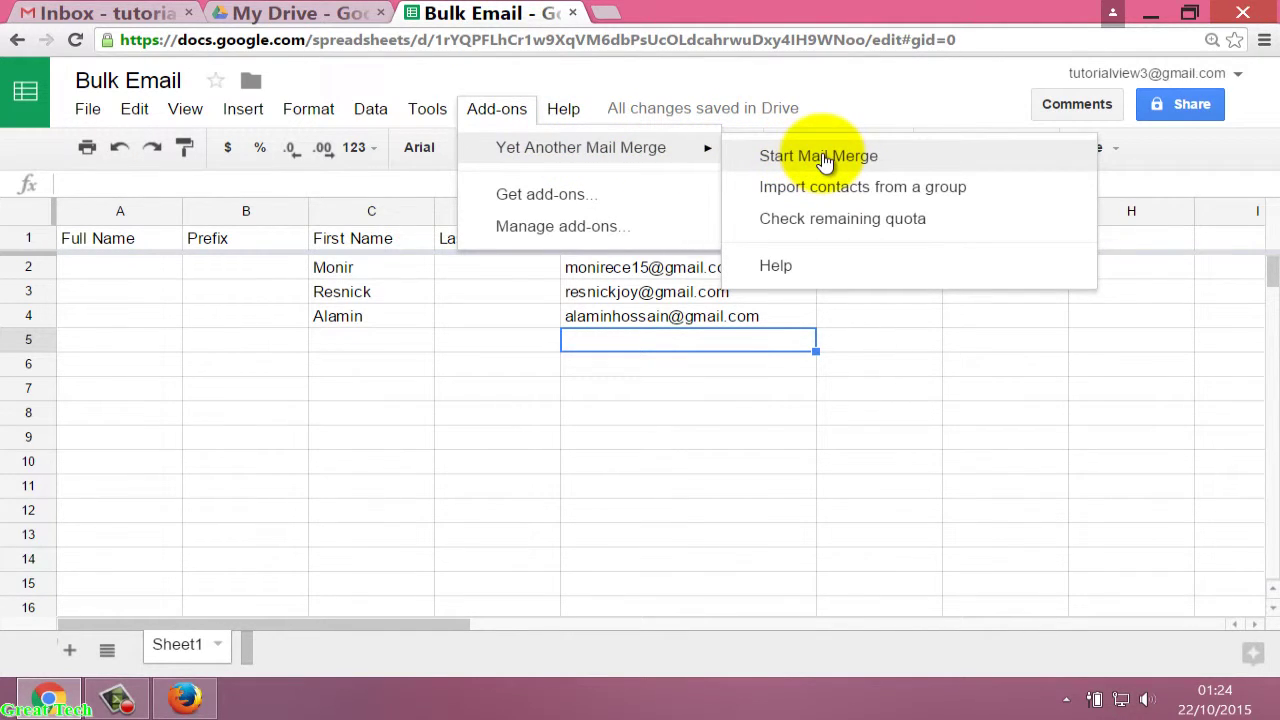
pyautogui.click(825, 160)
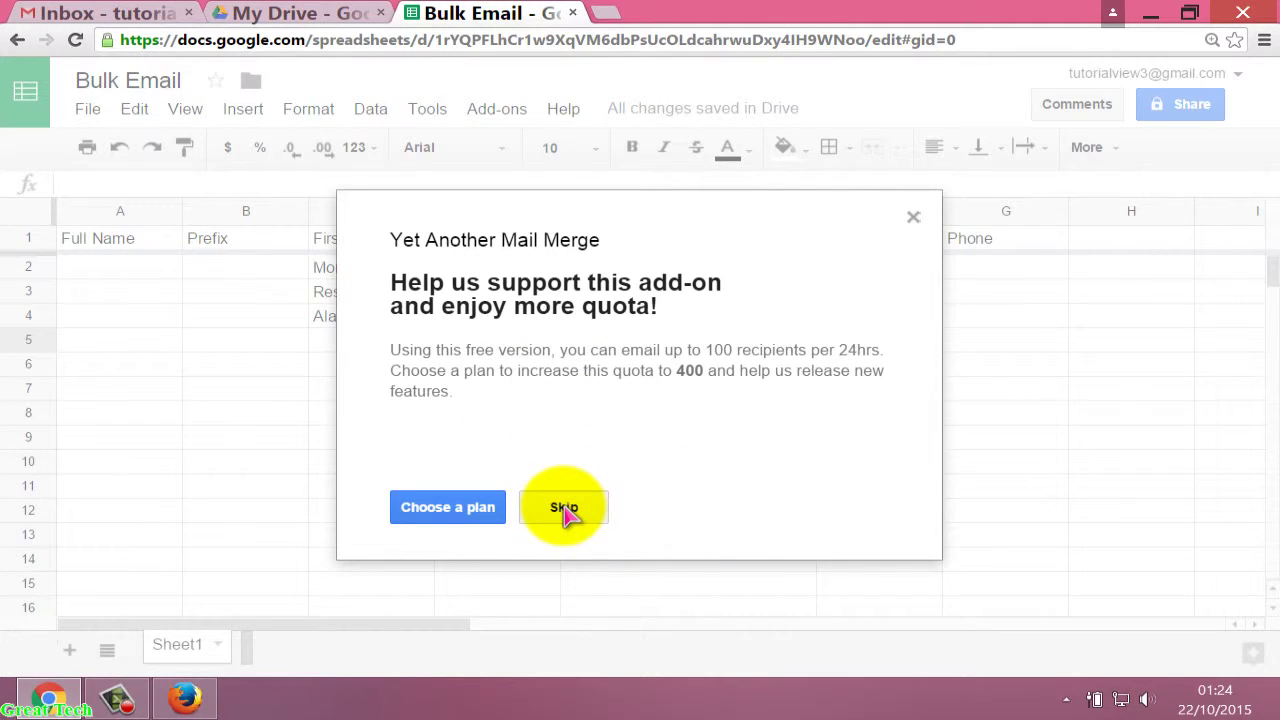
# Skip the quota offer, pick the 'October Emails Newsletter' draft, enter the sender name, and enable open tracking.
pyautogui.click(564, 508)
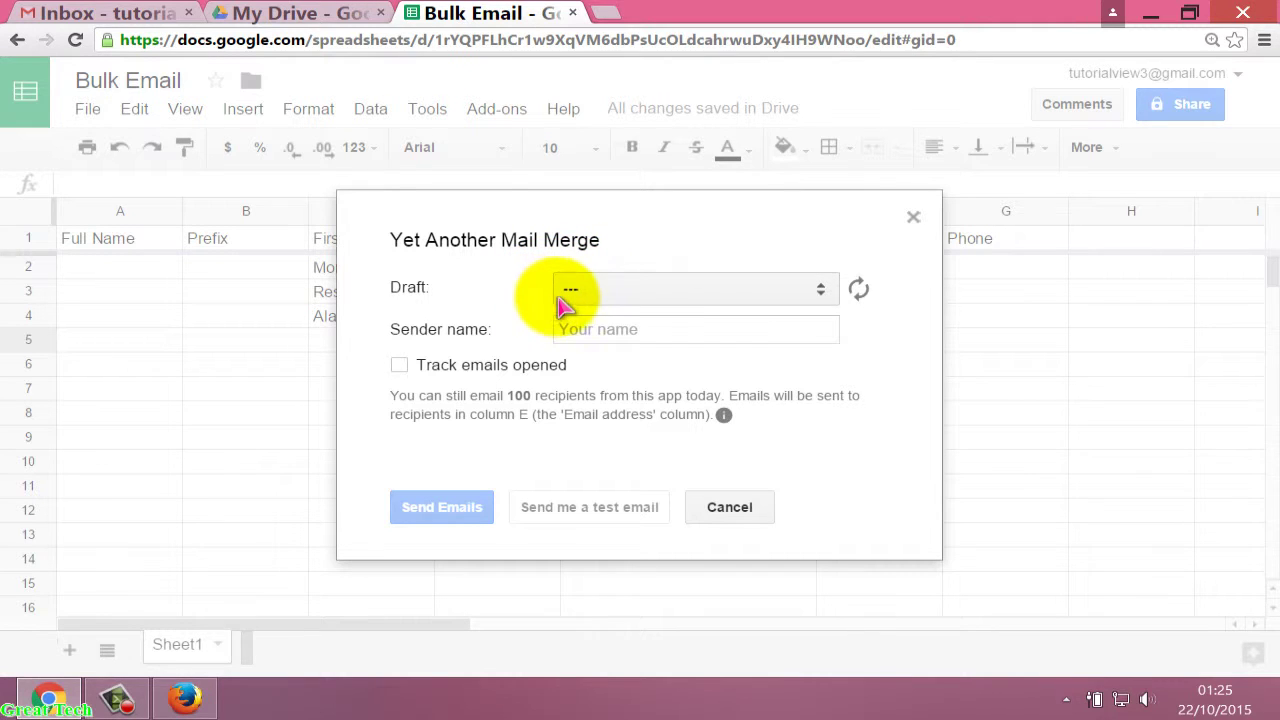
pyautogui.click(655, 297)
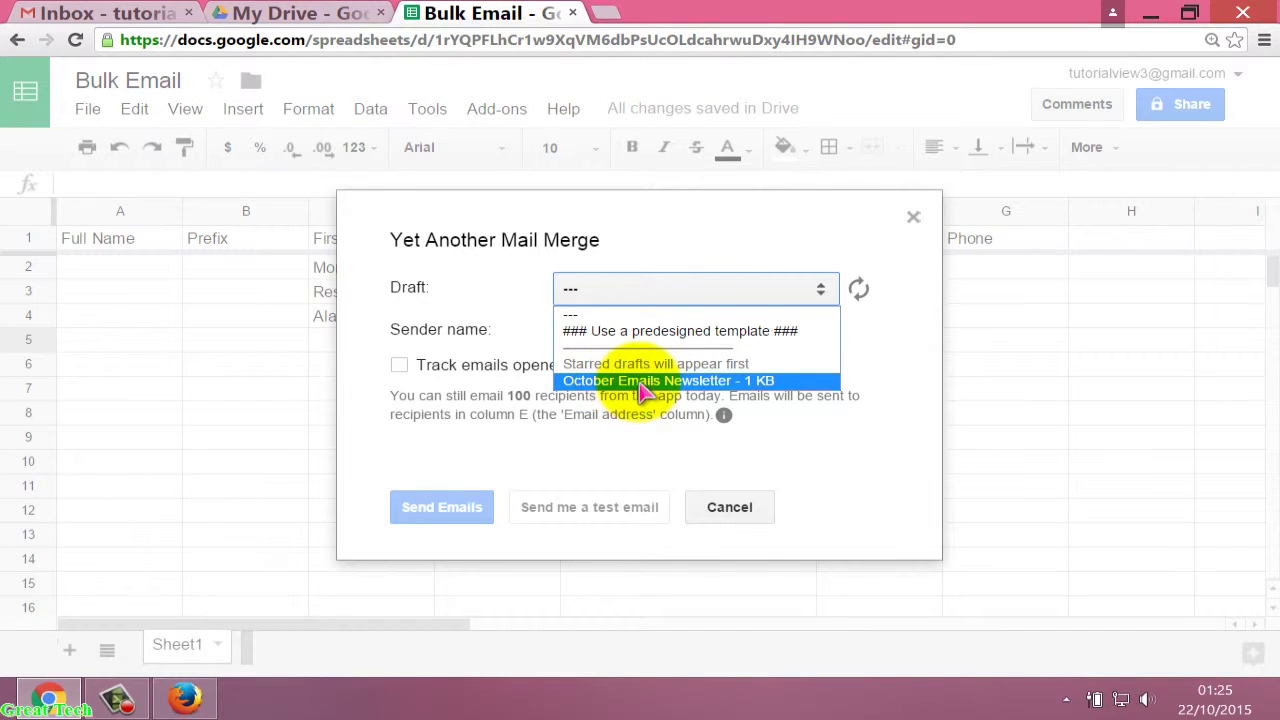
pyautogui.click(690, 384)
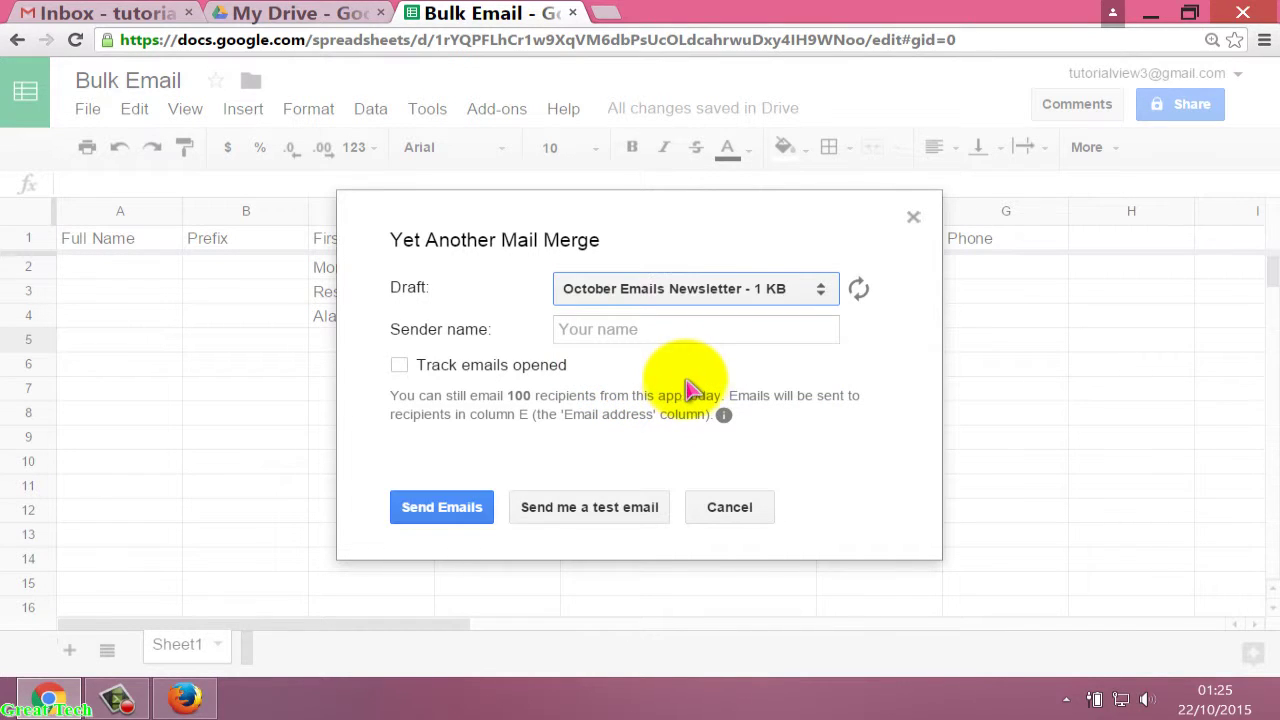
pyautogui.click(651, 329)
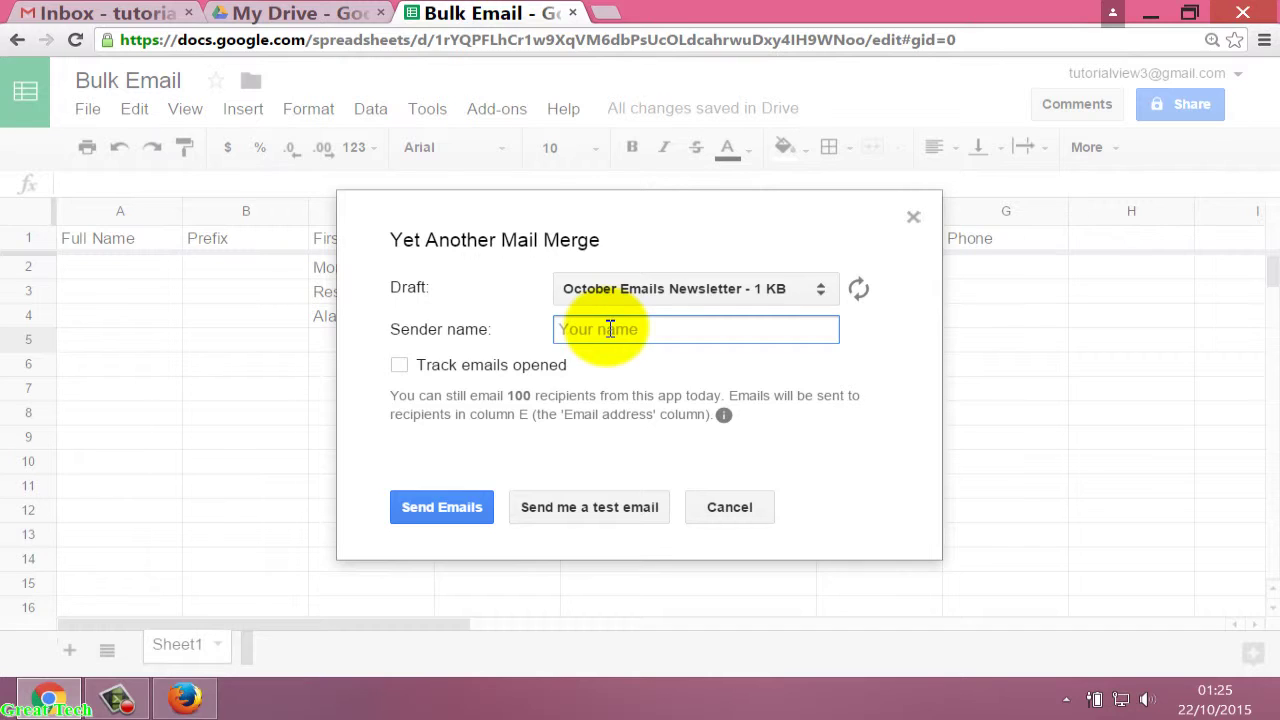
pyautogui.write('Mark')
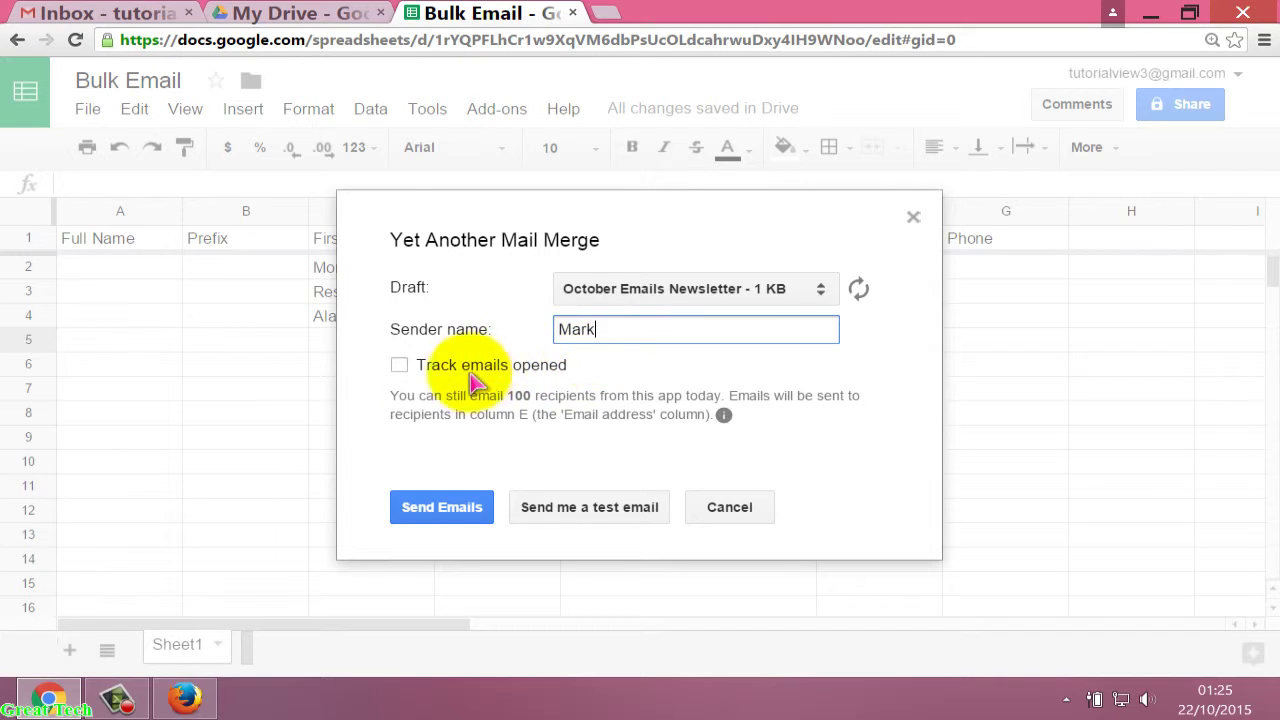
pyautogui.click(401, 367)
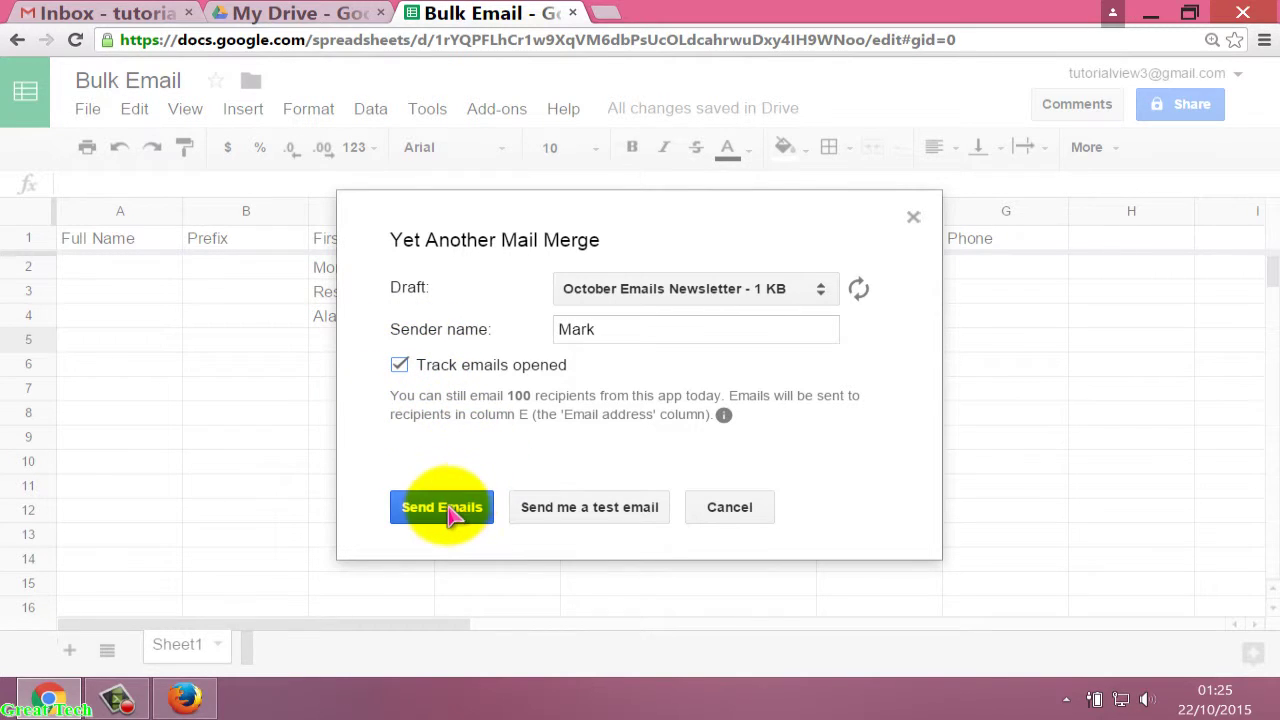
# Send the merged newsletter to all three contacts and acknowledge the 'All emails have been sent!' message.
pyautogui.click(446, 510)
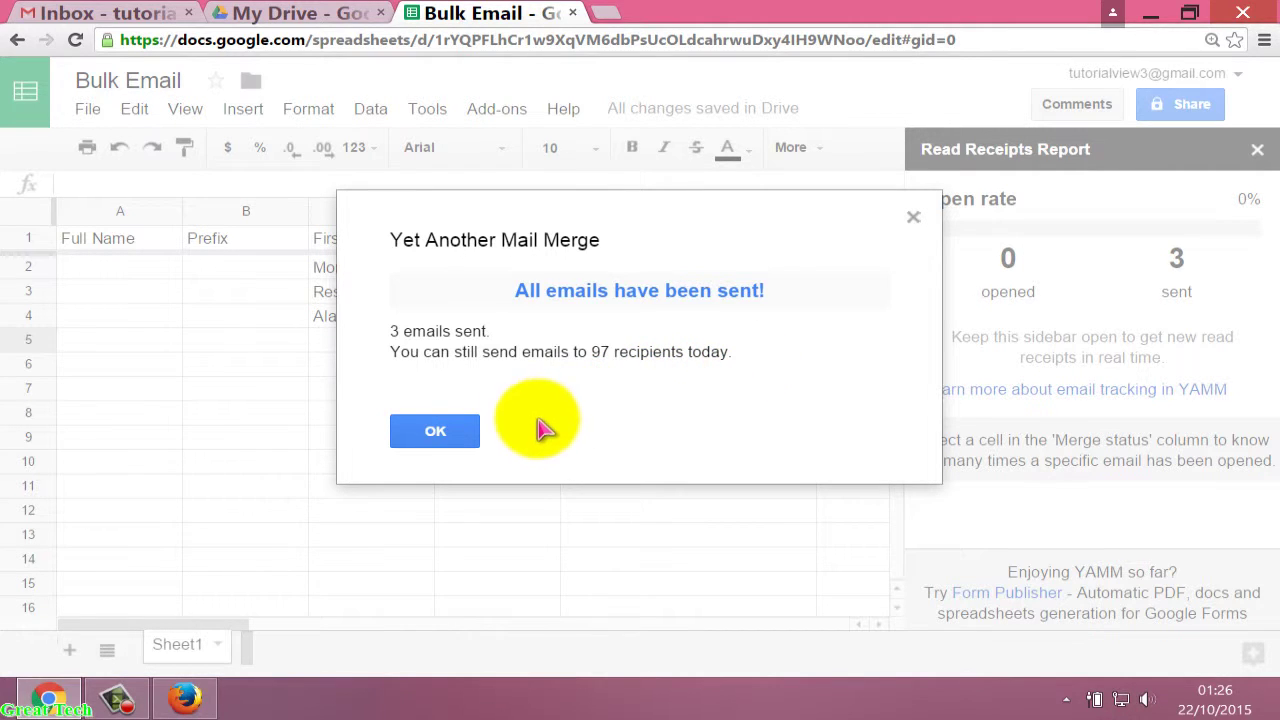
pyautogui.click(435, 432)
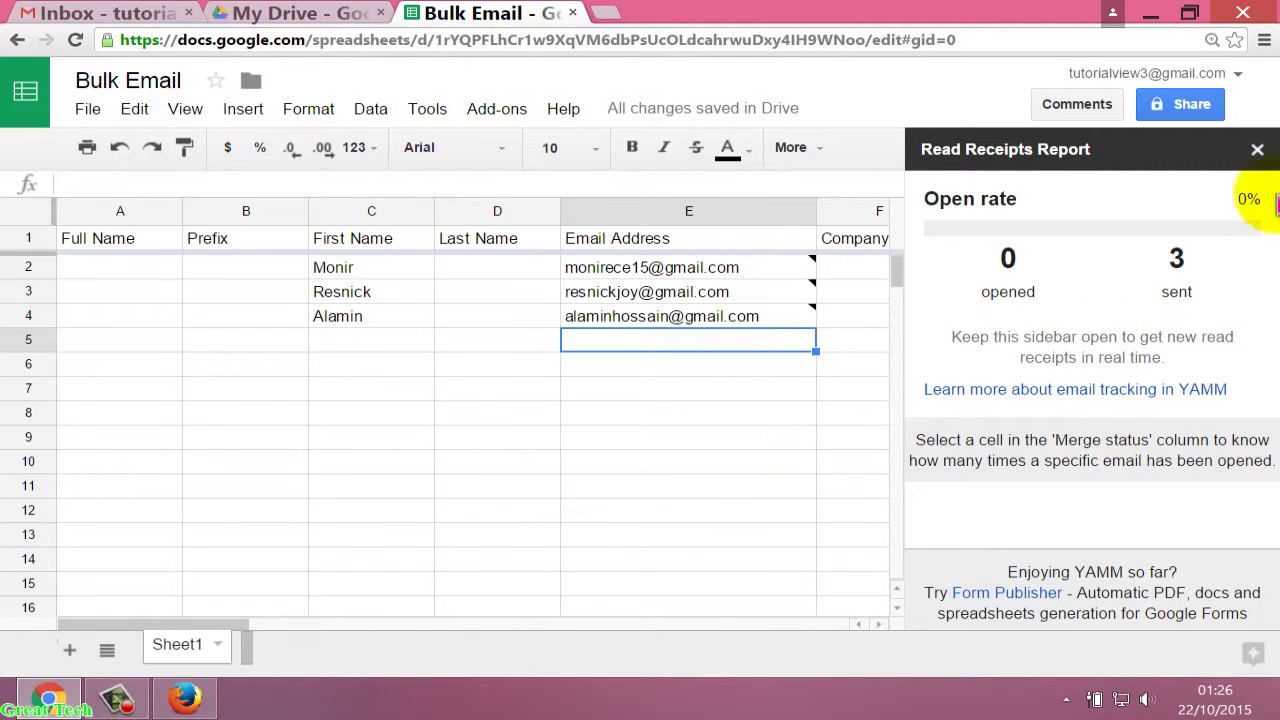
# Close the read receipts report, then reopen it from Add-ons to check whether emails were opened.
pyautogui.click(1257, 150)
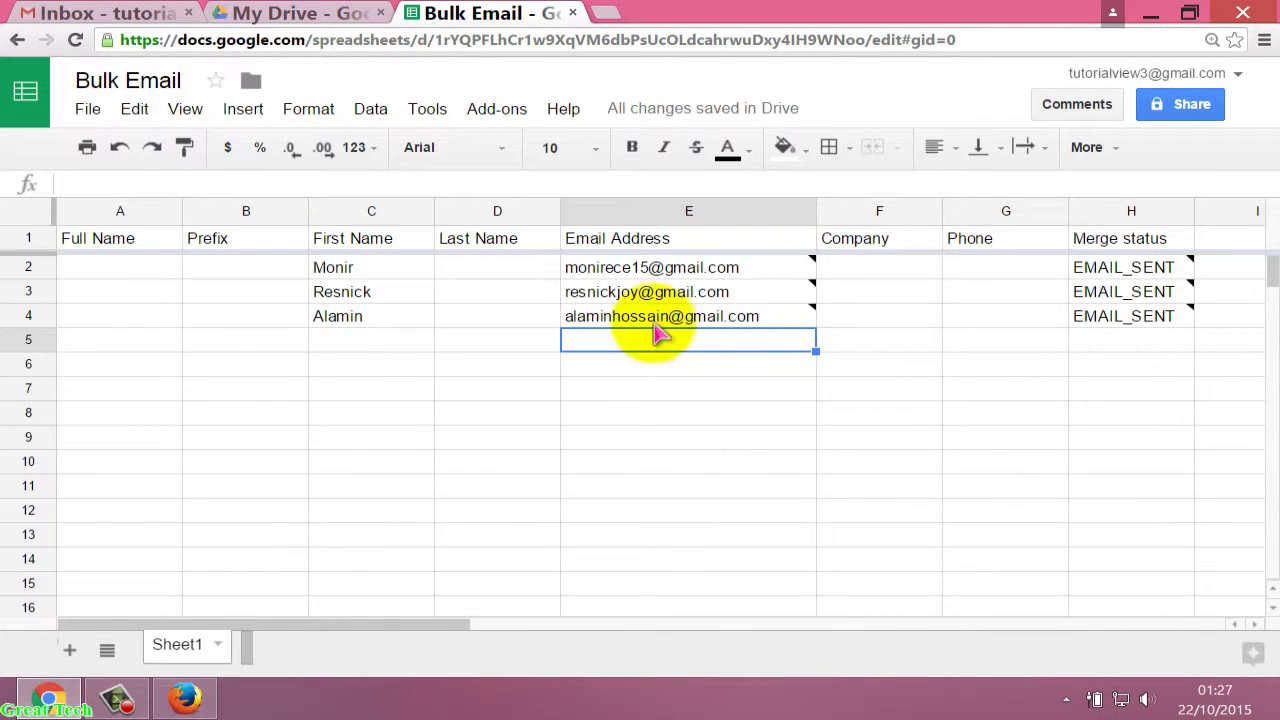
pyautogui.click(490, 110)
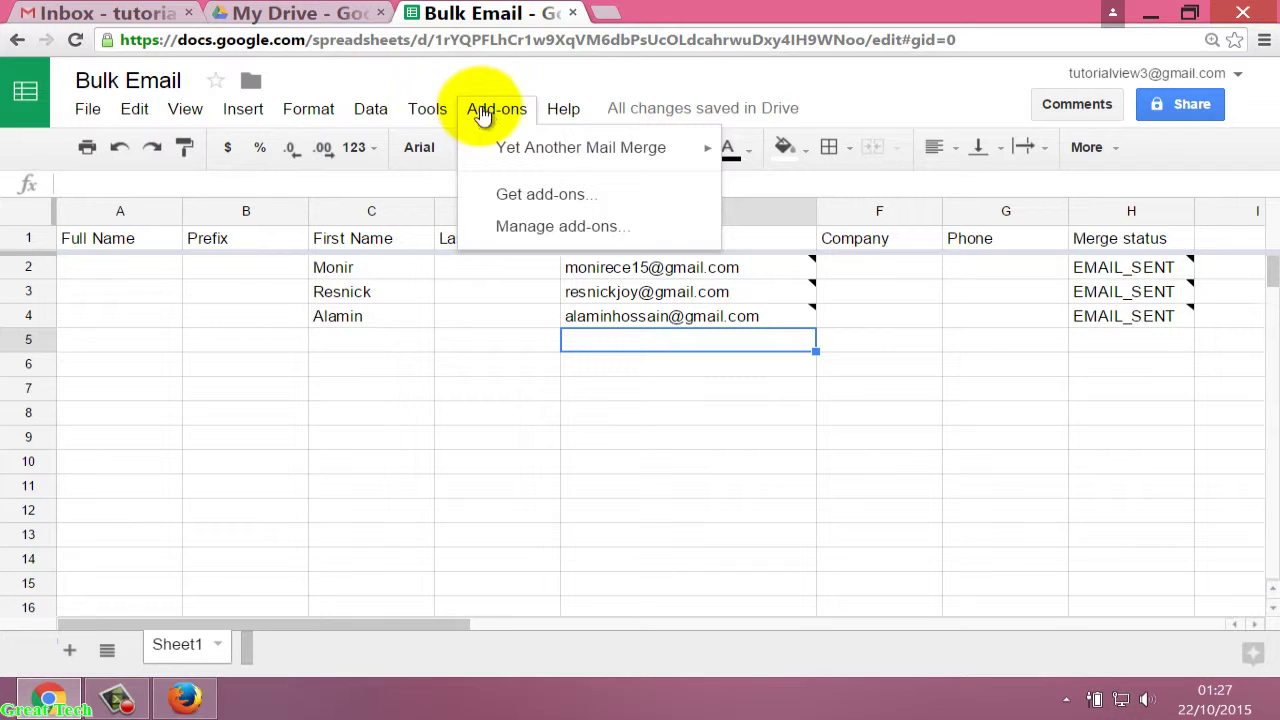
pyautogui.moveTo(549, 155)
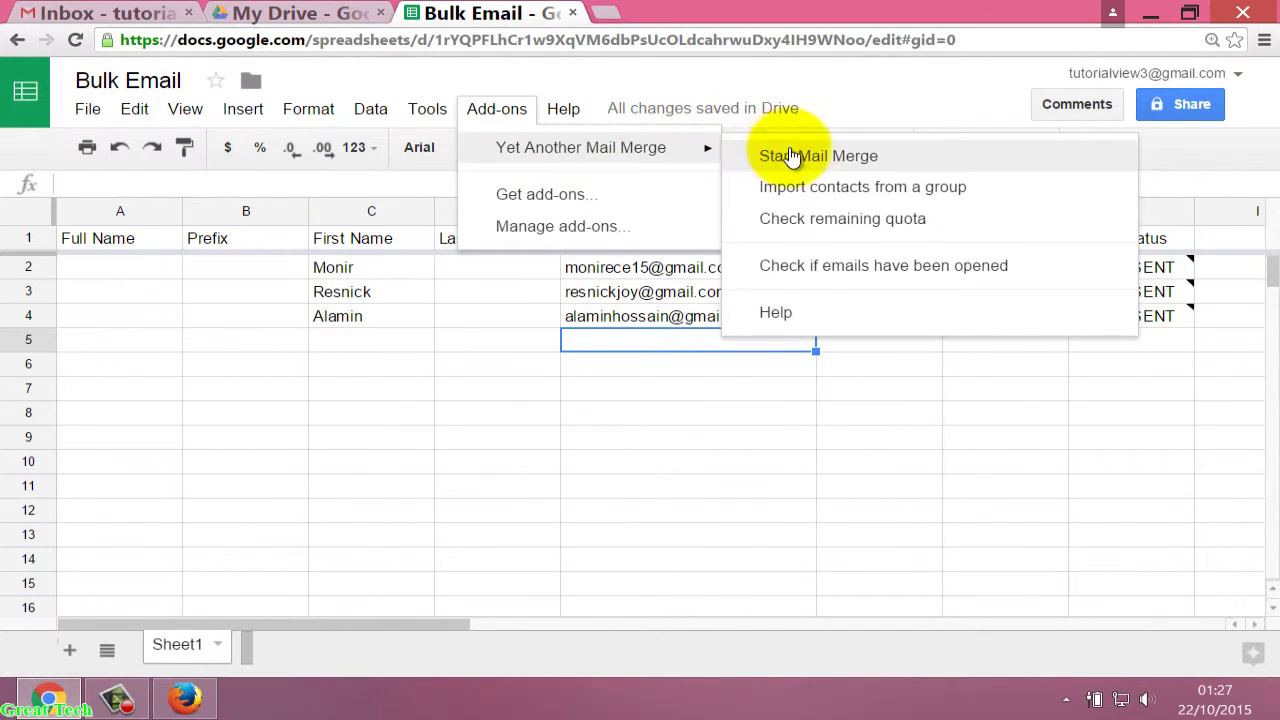
pyautogui.click(862, 268)
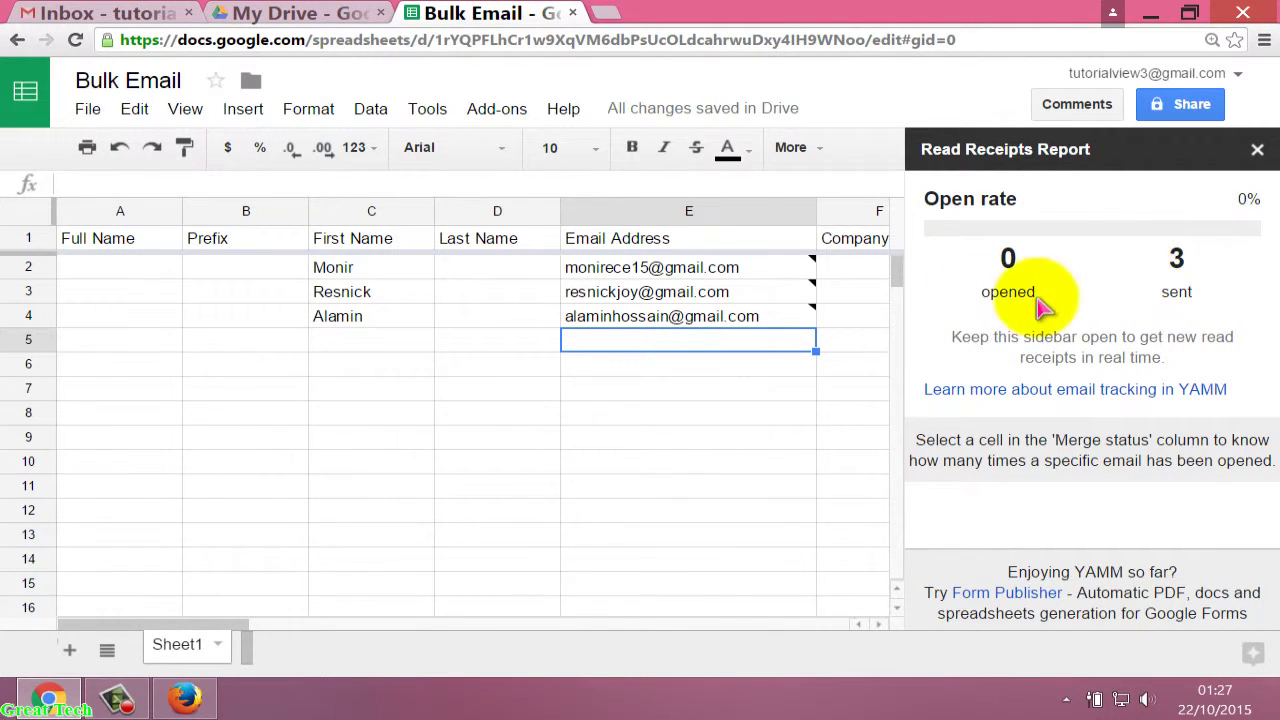
# Close the report to reveal all three contacts marked EMAIL_SENT, then switch to Firefox.
pyautogui.click(1258, 150)
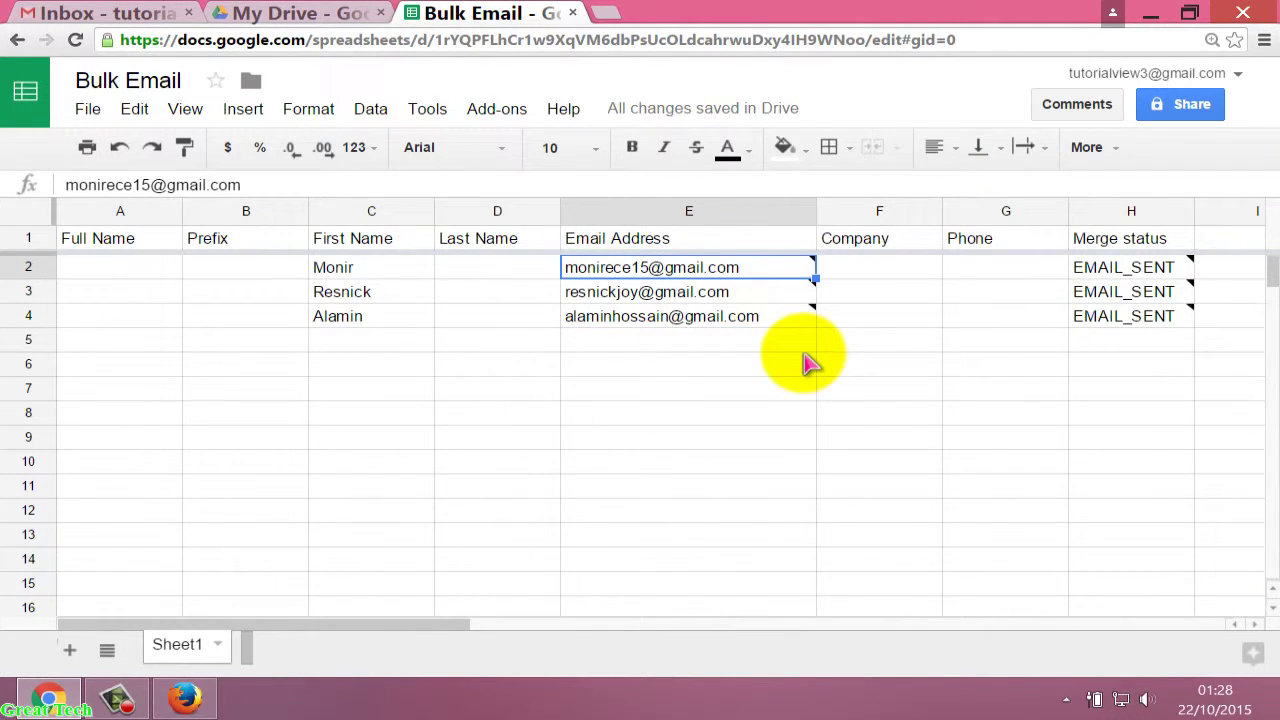
pyautogui.moveTo(586, 265)
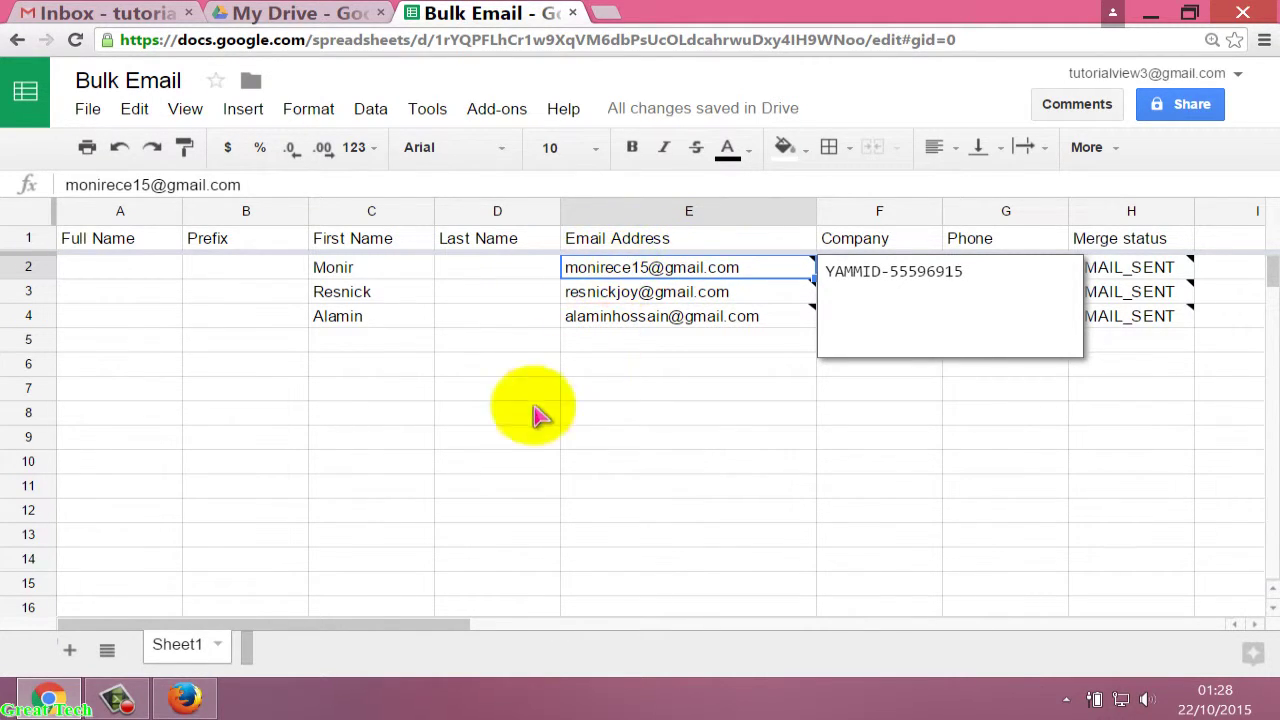
pyautogui.click(176, 700)
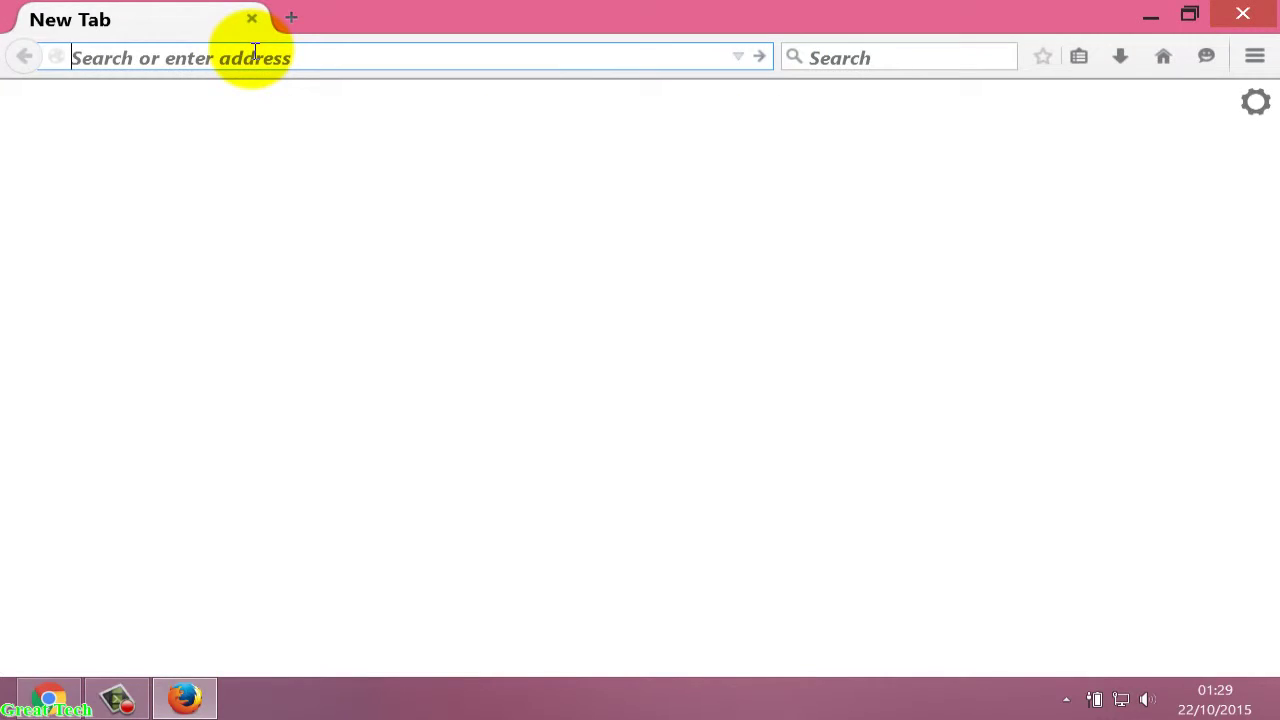
# Load gmail.com in the new Firefox tab to reach the inbox.
pyautogui.write('g')
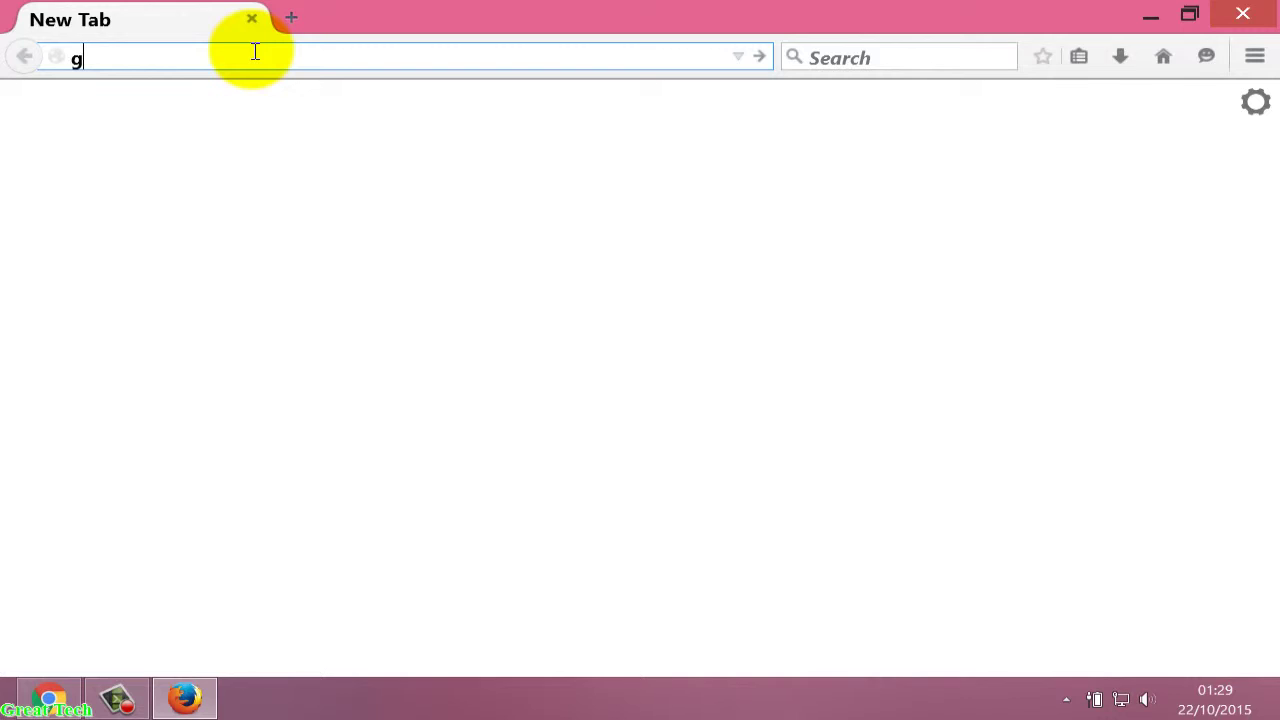
pyautogui.write('mai')
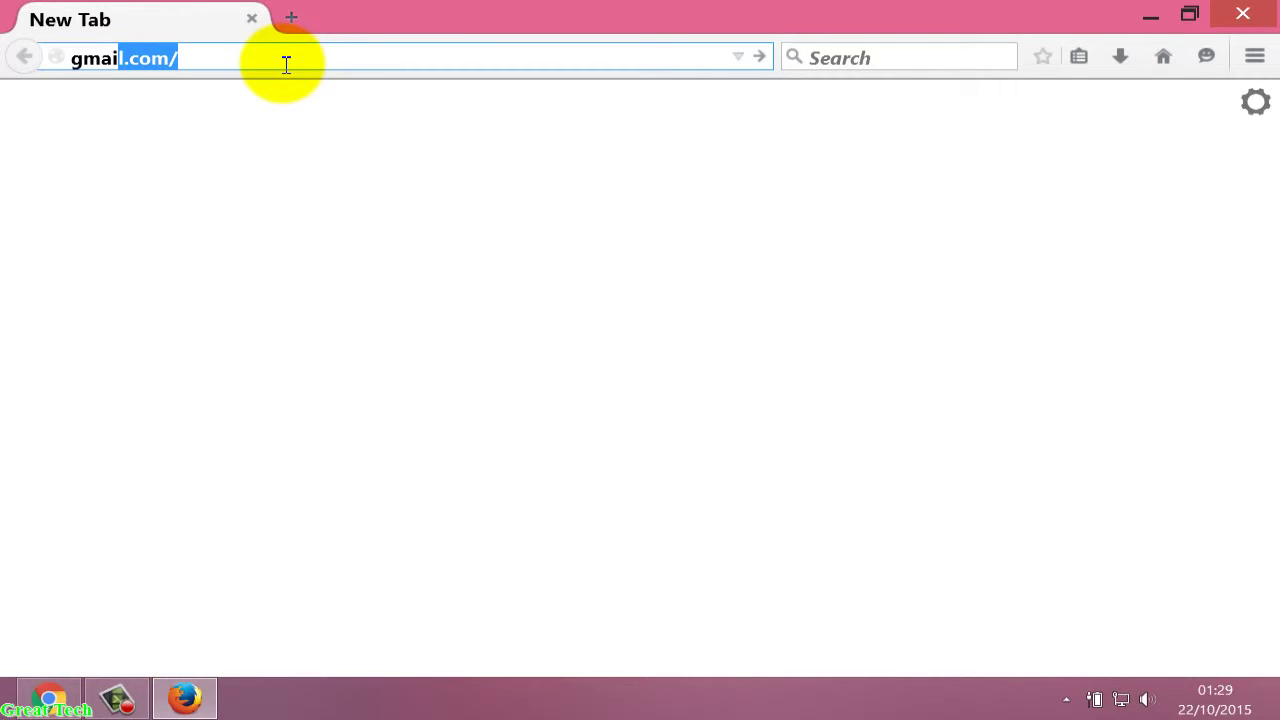
pyautogui.press('Return')
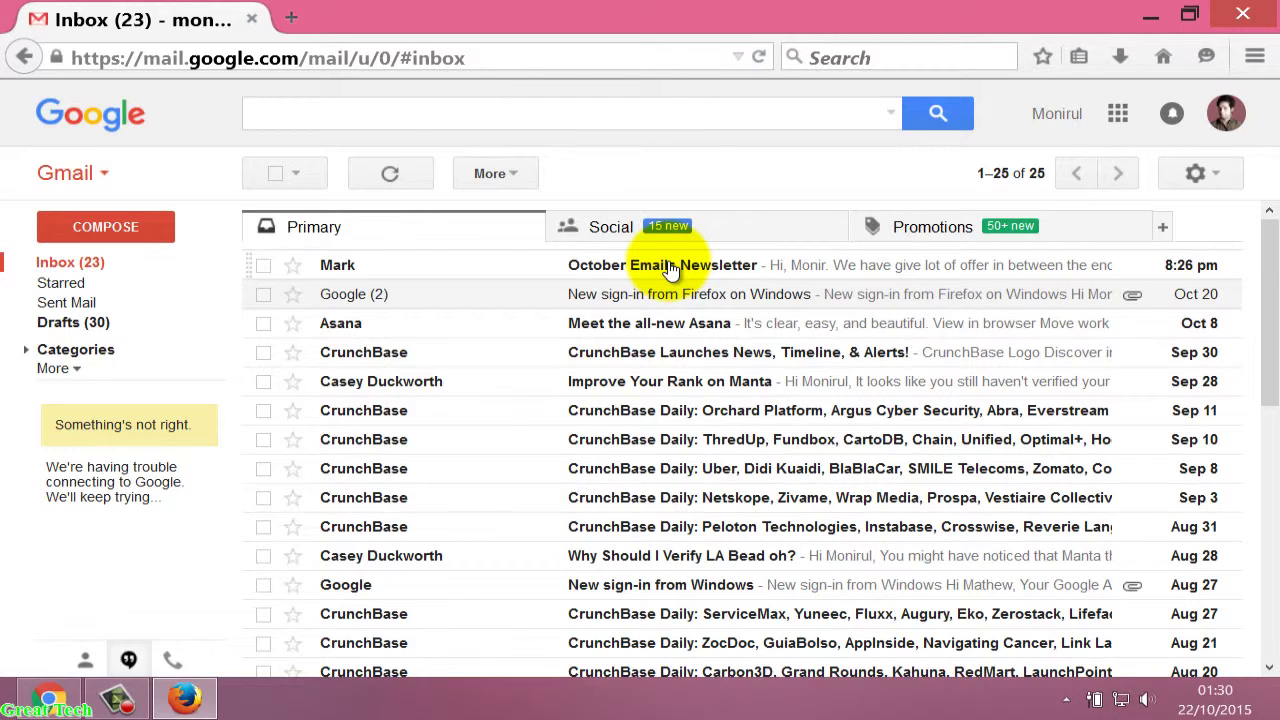
# Open the received October Emails Newsletter, check its first-name greeting, and return to the Bulk Email sheet.
pyautogui.click(670, 268)
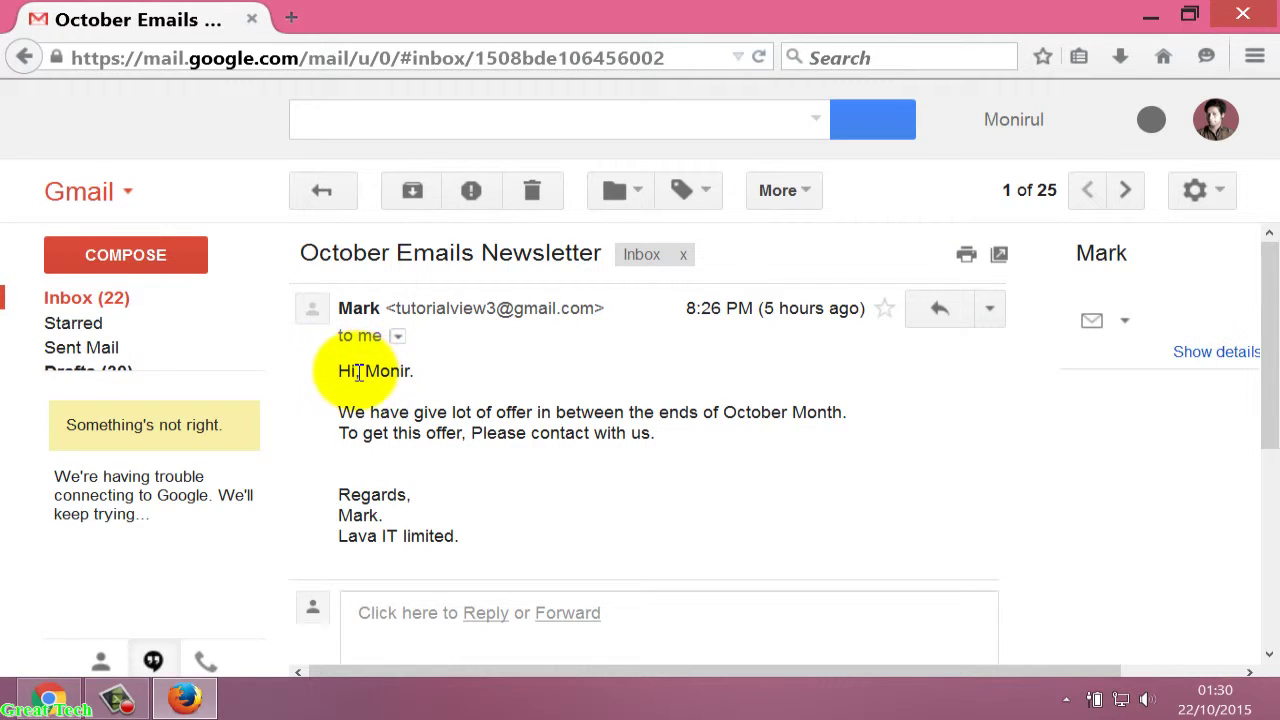
pyautogui.moveTo(413, 371); pyautogui.dragTo(365, 371)
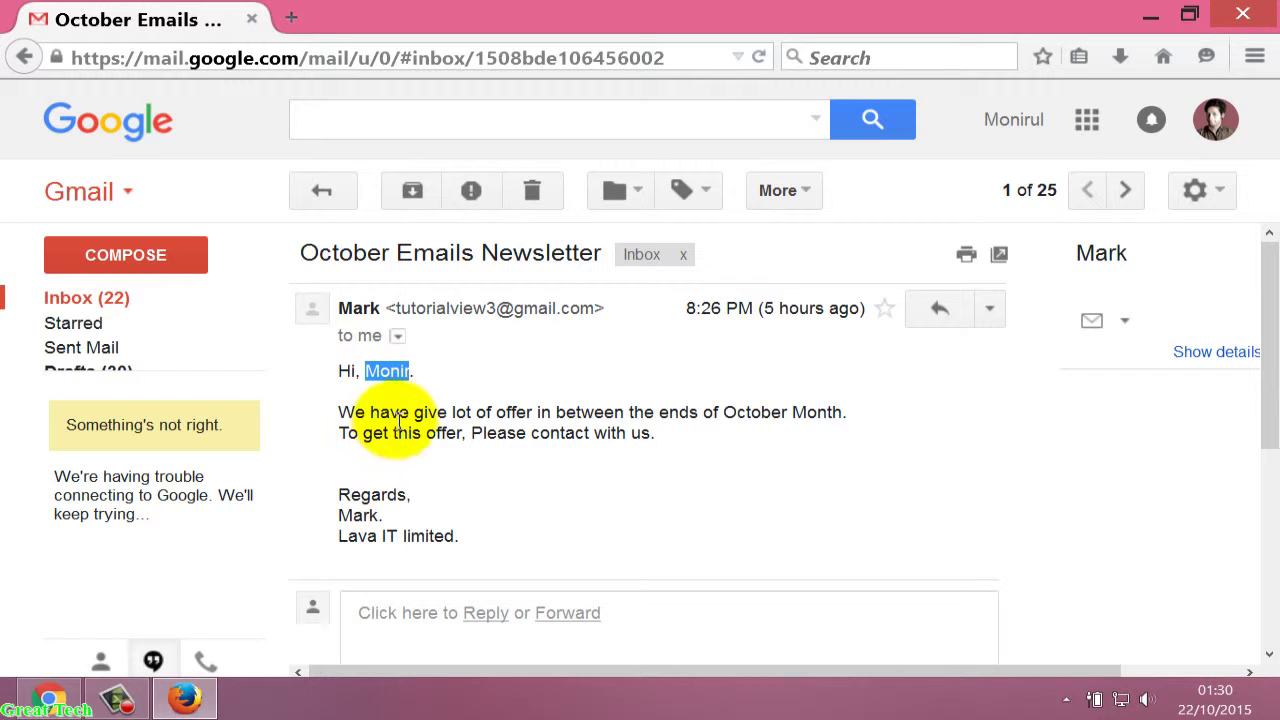
pyautogui.click(48, 700)
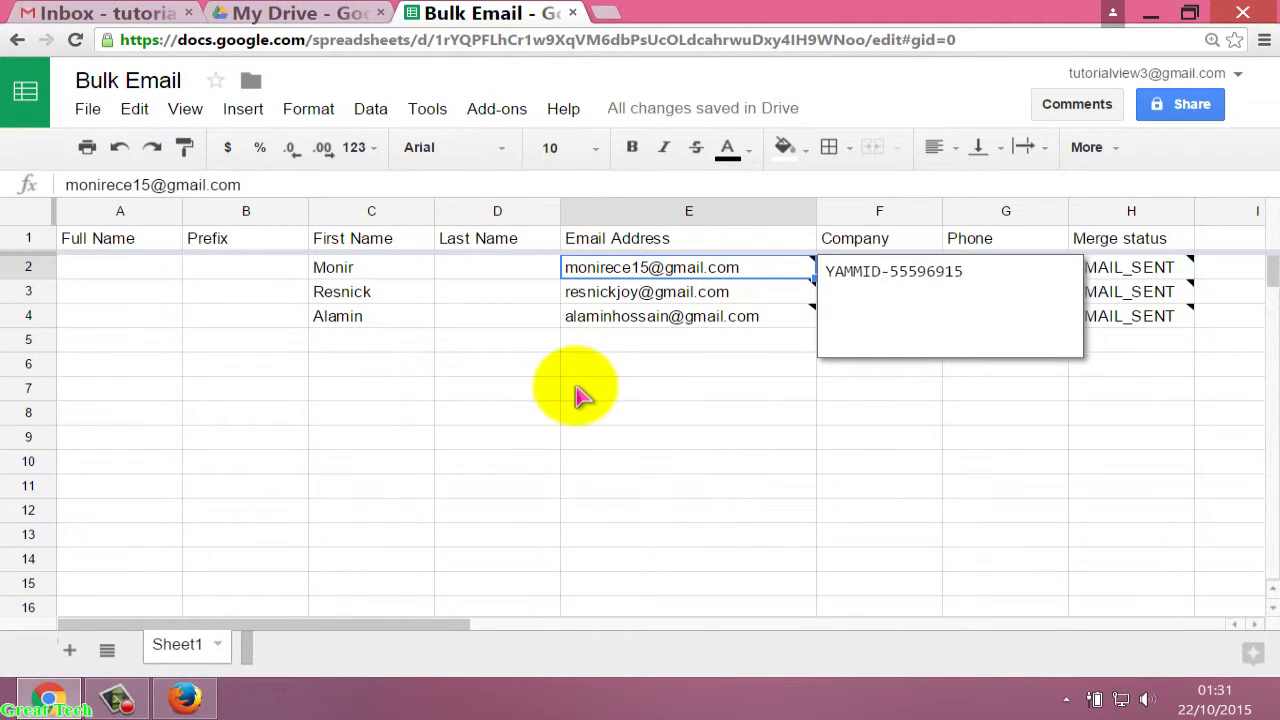
pyautogui.click(494, 364)
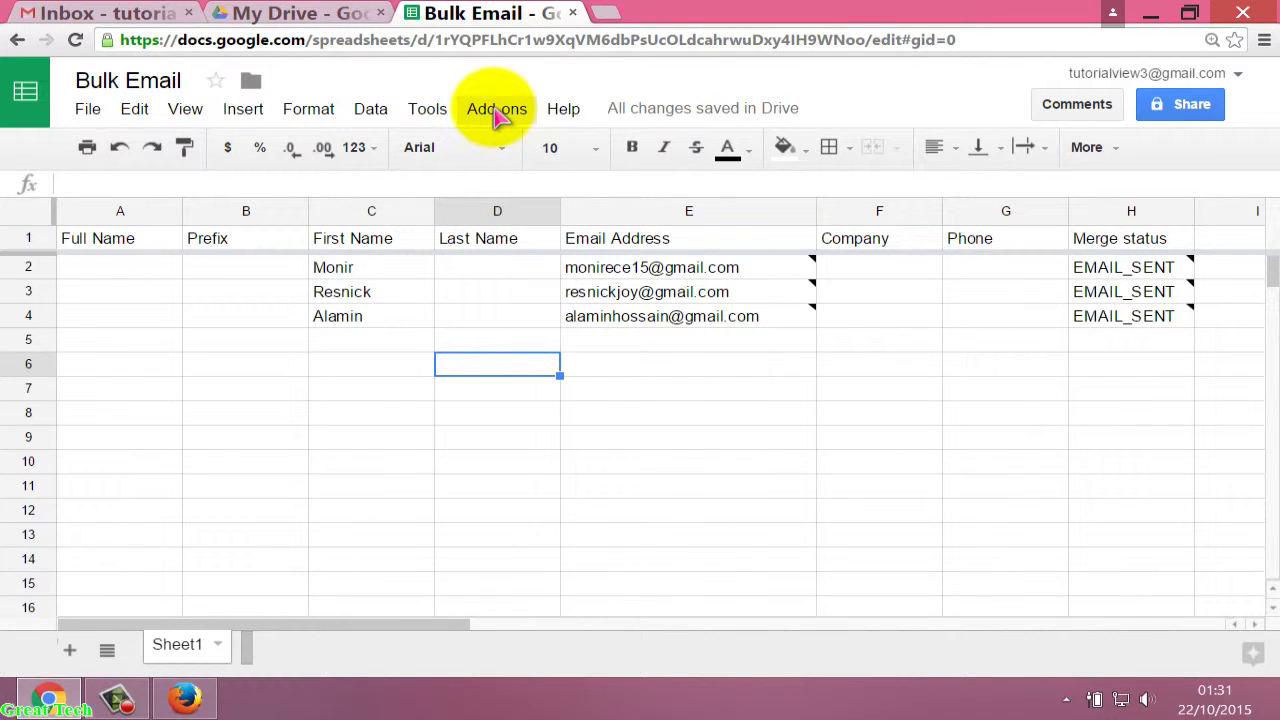
pyautogui.click(497, 112)
pyautogui.moveTo(533, 150)
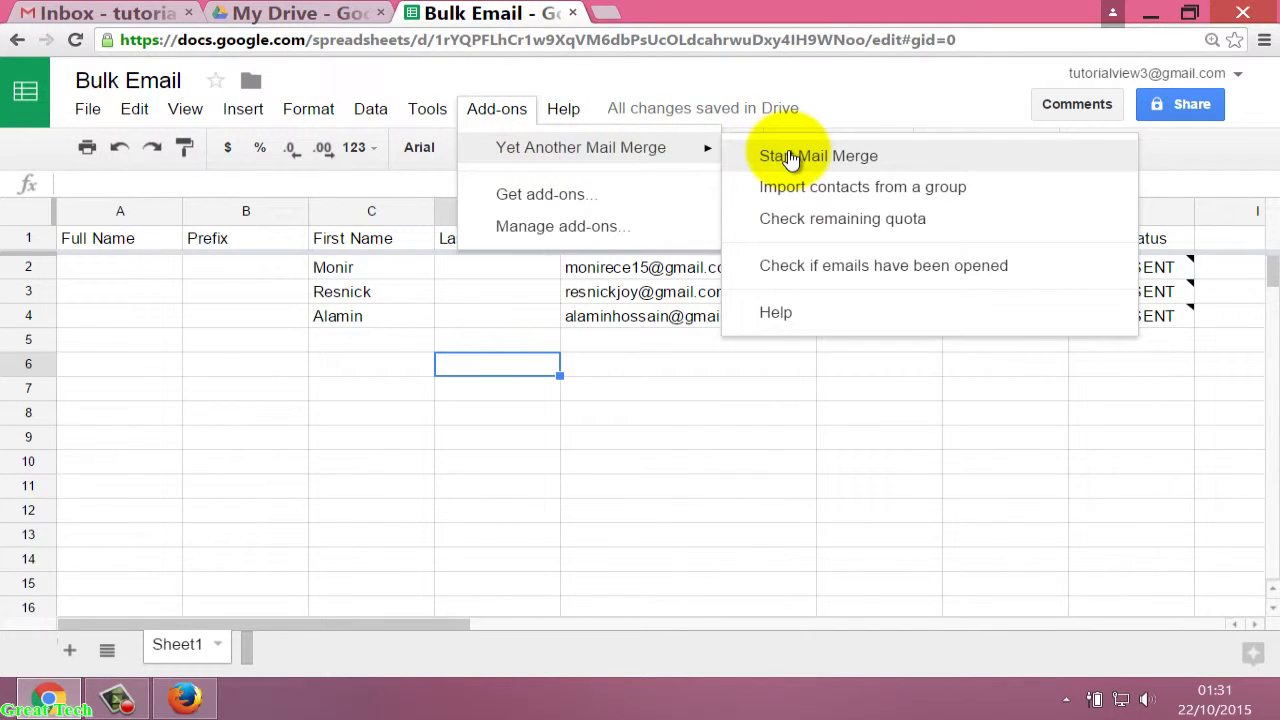
pyautogui.click(883, 268)
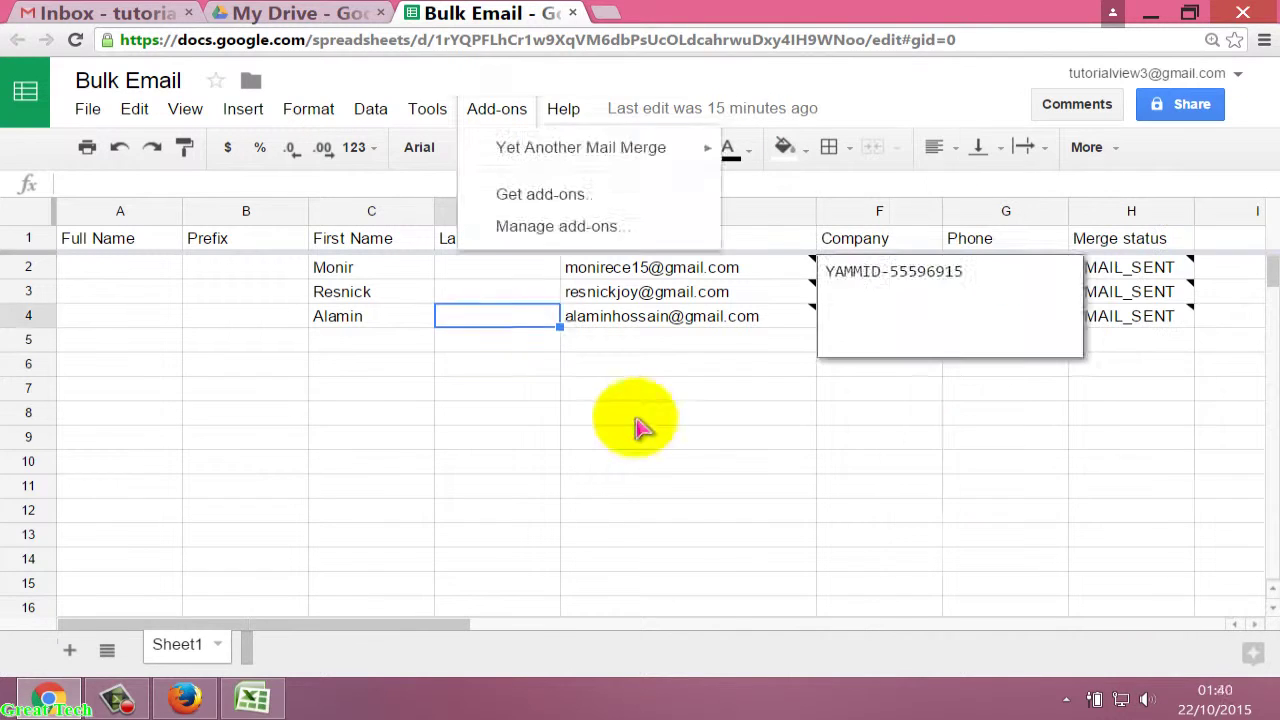
pyautogui.click(640, 415)
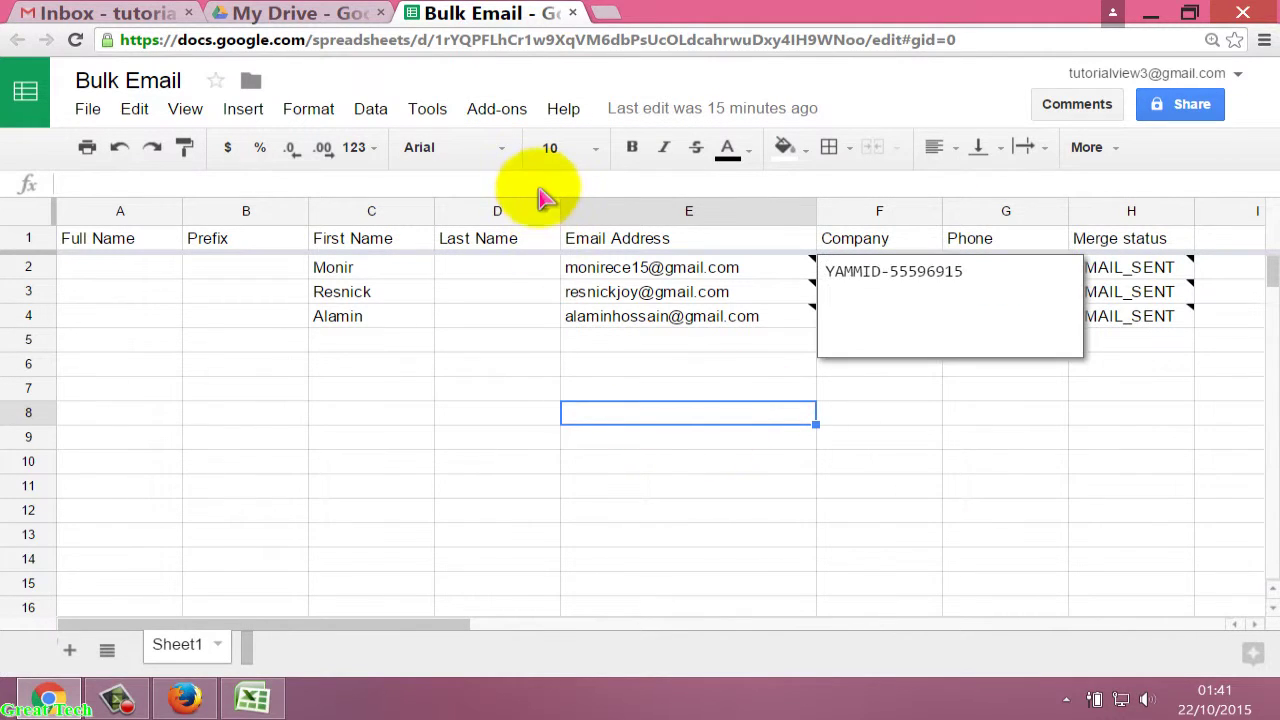
pyautogui.click(501, 362)
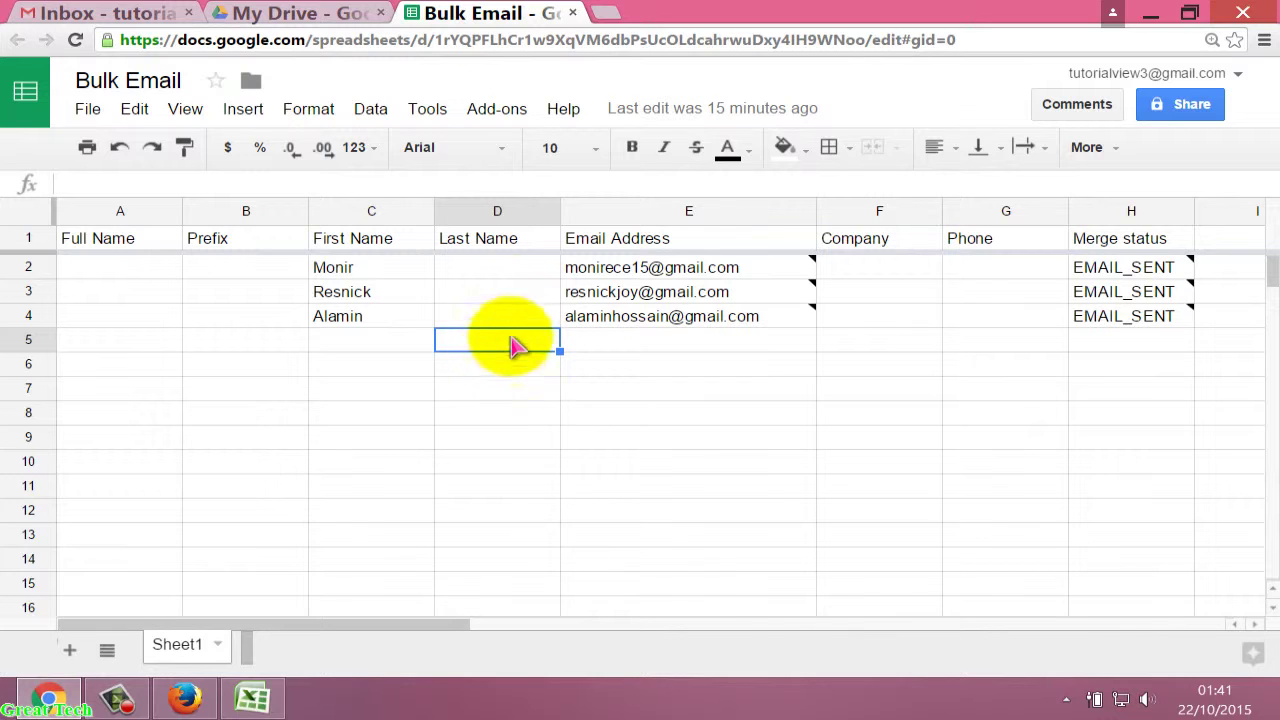
pyautogui.click(505, 112)
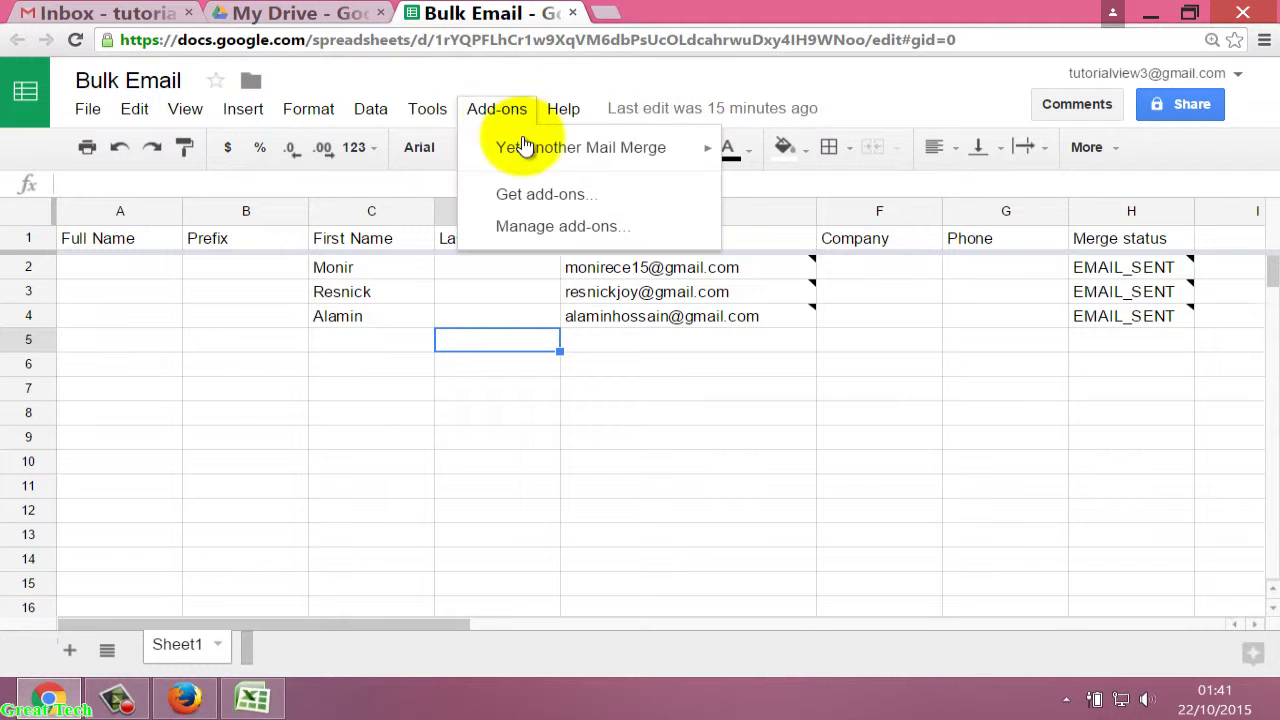
pyautogui.moveTo(535, 152)
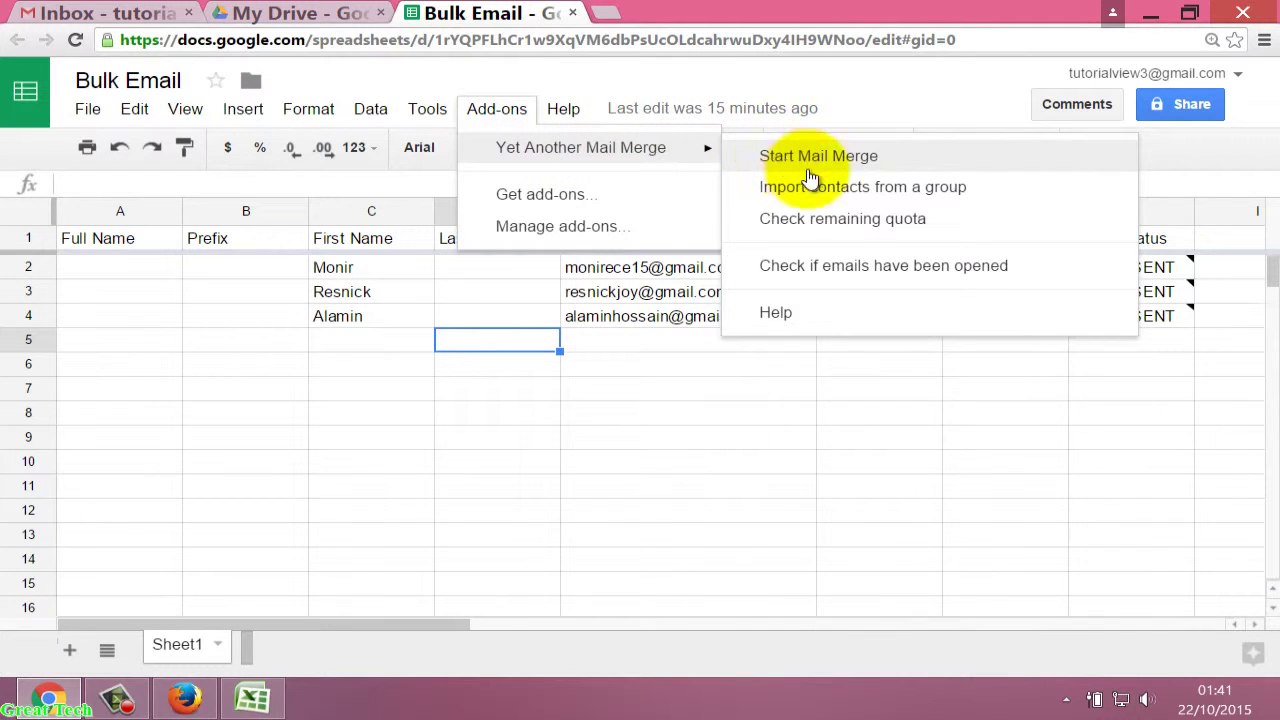
pyautogui.click(830, 229)
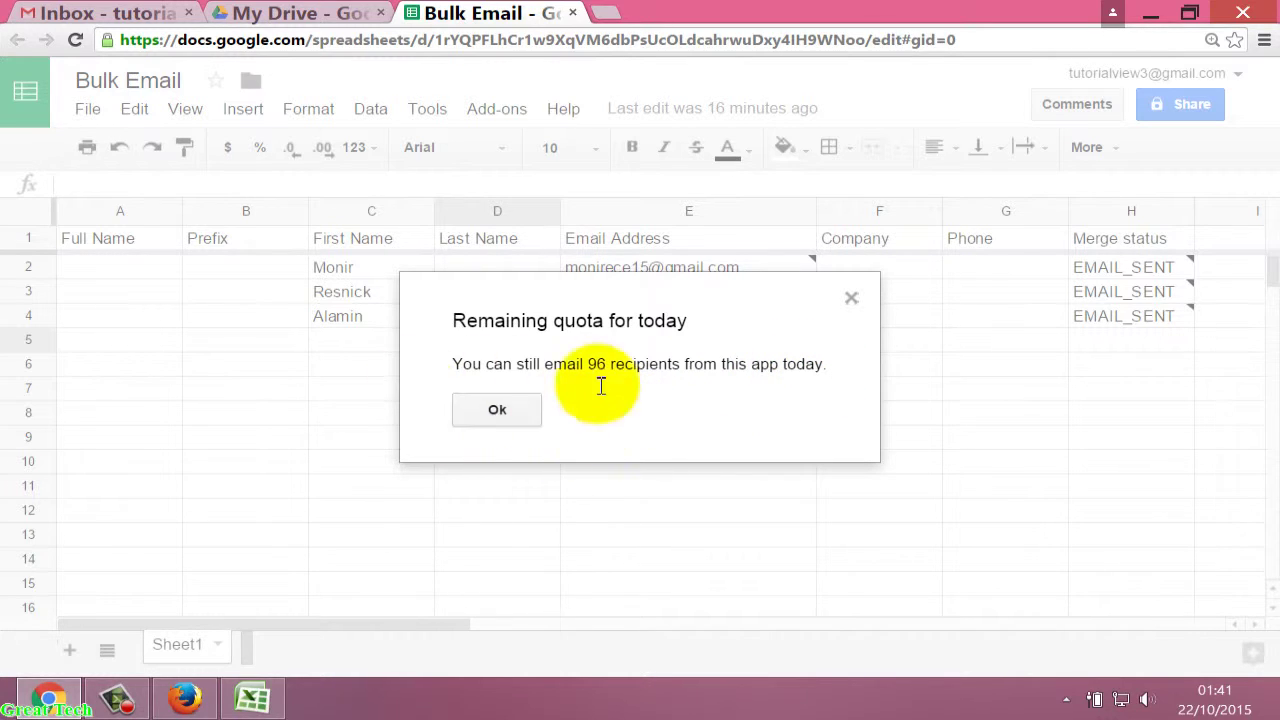
pyautogui.click(500, 410)
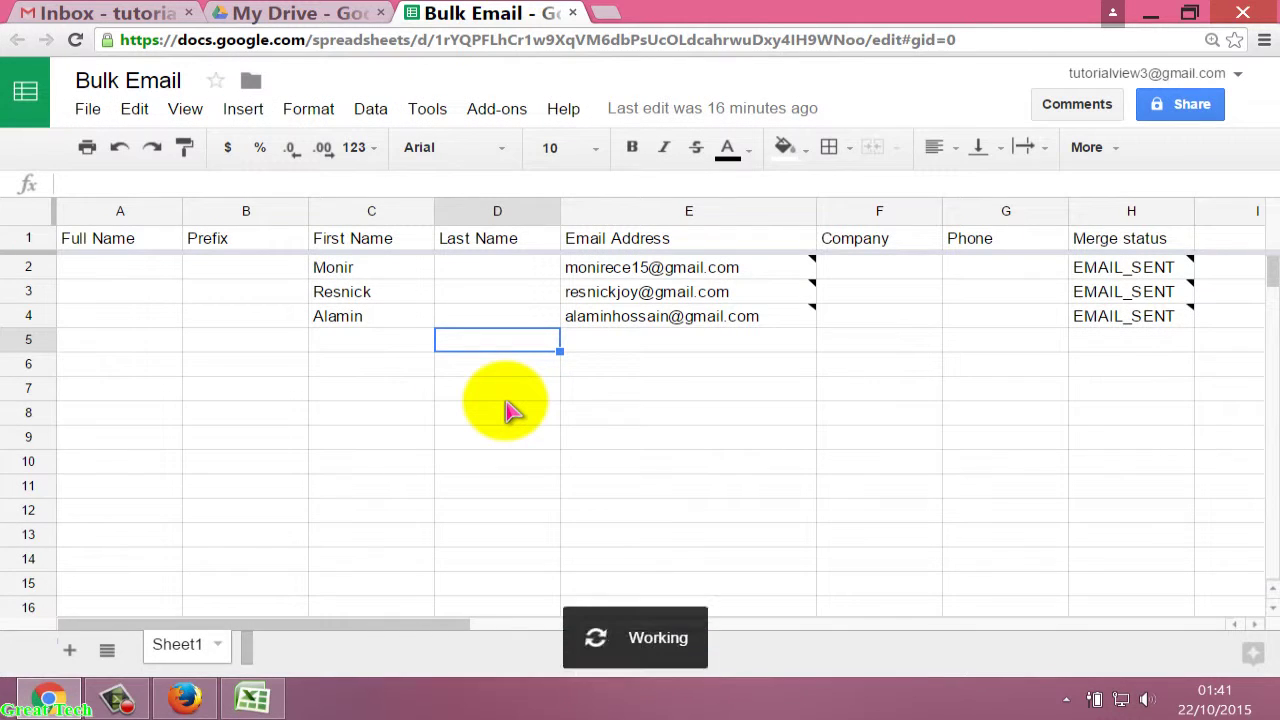